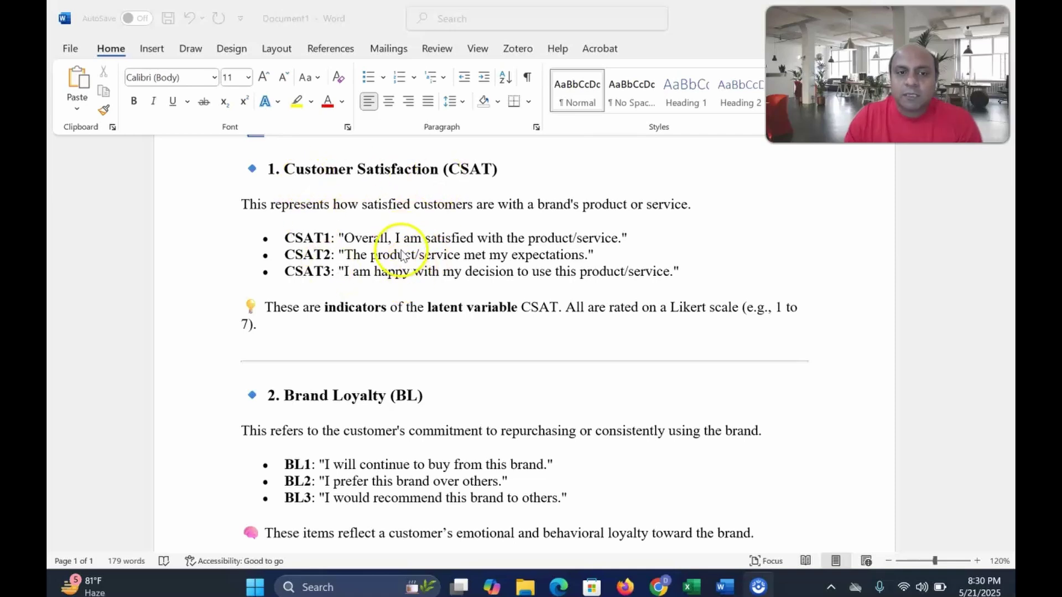
Scroll down through the current browser page
scroll(403, 256, "down", 3)
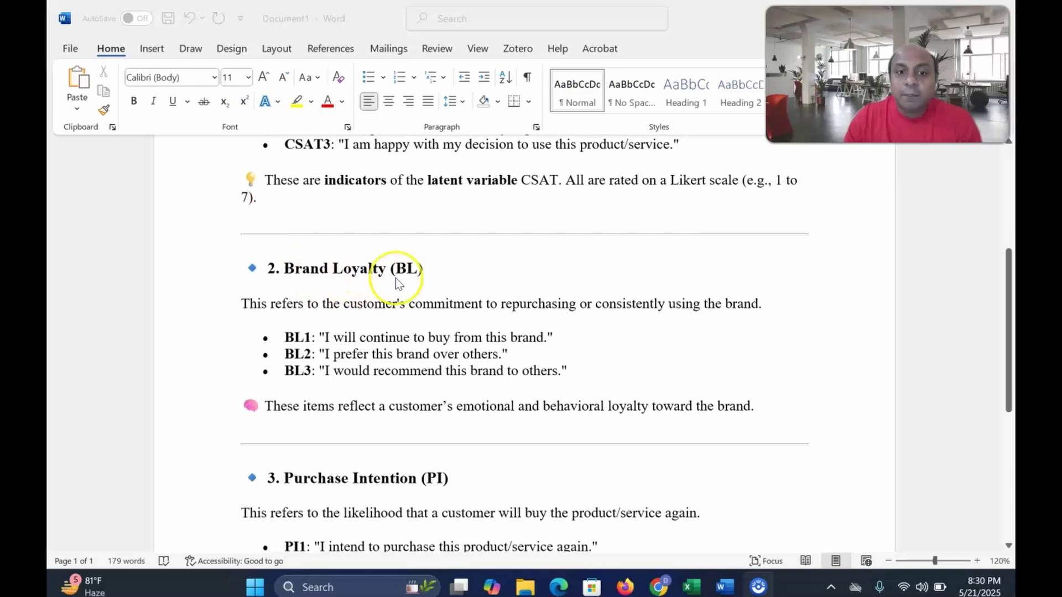
scroll(398, 283, "down", 2)
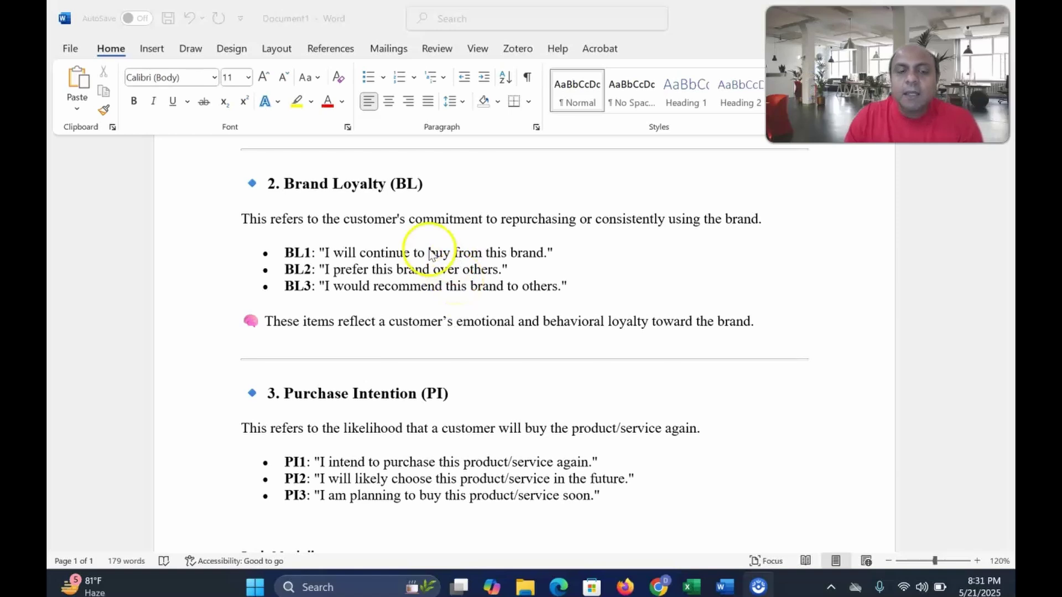
scroll(419, 251, "down", 3)
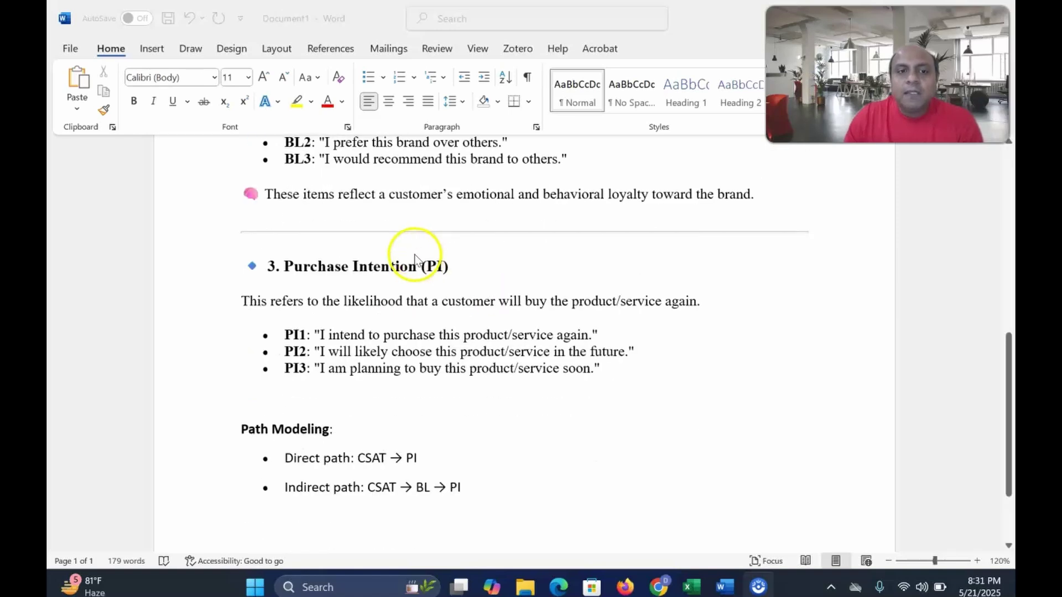
scroll(399, 275, "down", 1)
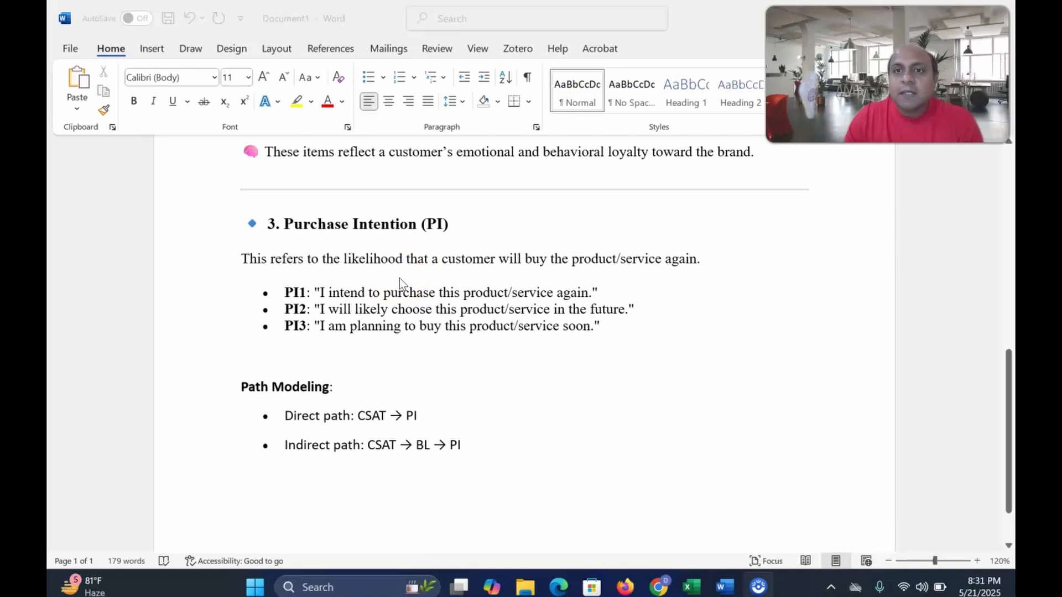
scroll(399, 278, "down", 1)
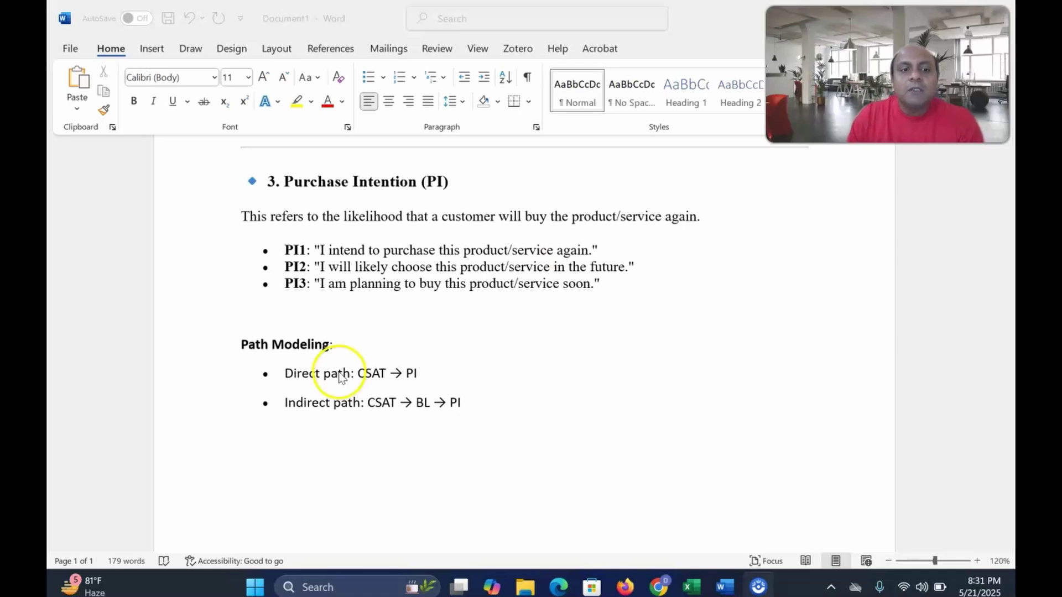
scroll(299, 354, "down", 1)
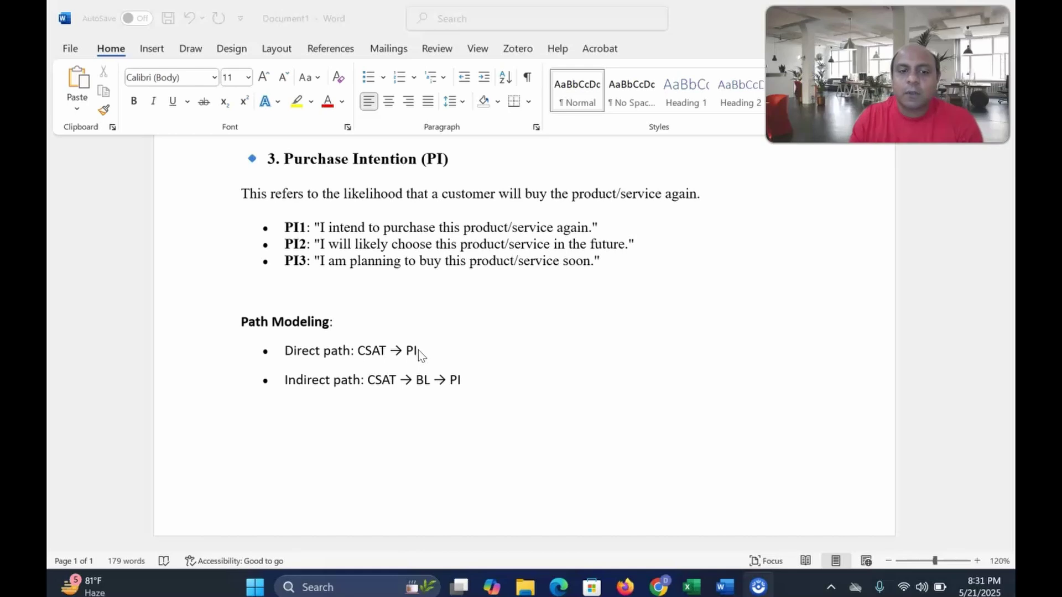
Look over the CSAT, BL and PI indicator data in the hypothetical_marketing_pls_data sheet, then return to Chrome
left_click(692, 586)
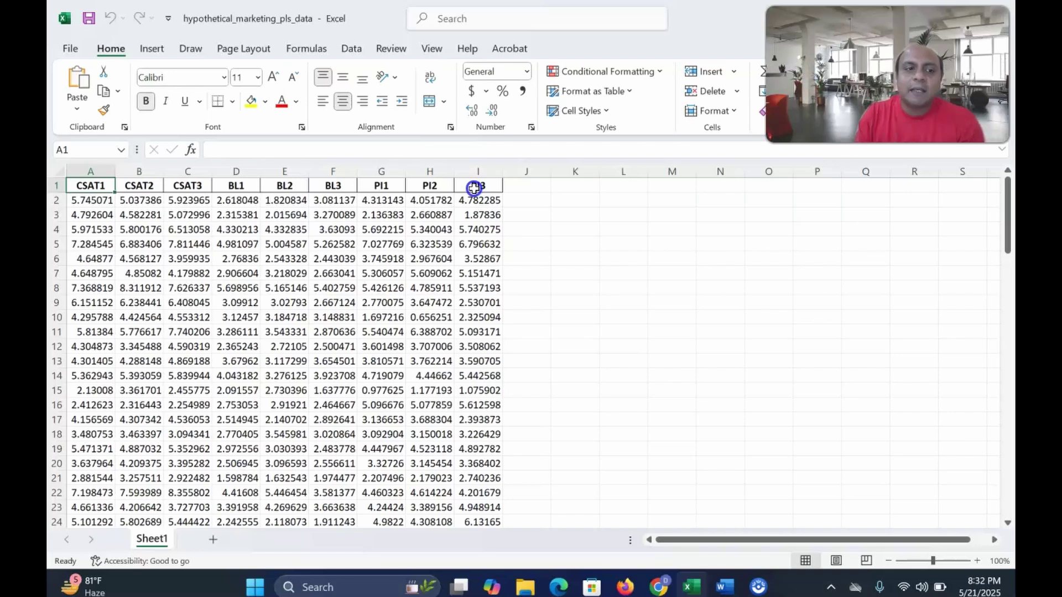
scroll(396, 263, "down", 20)
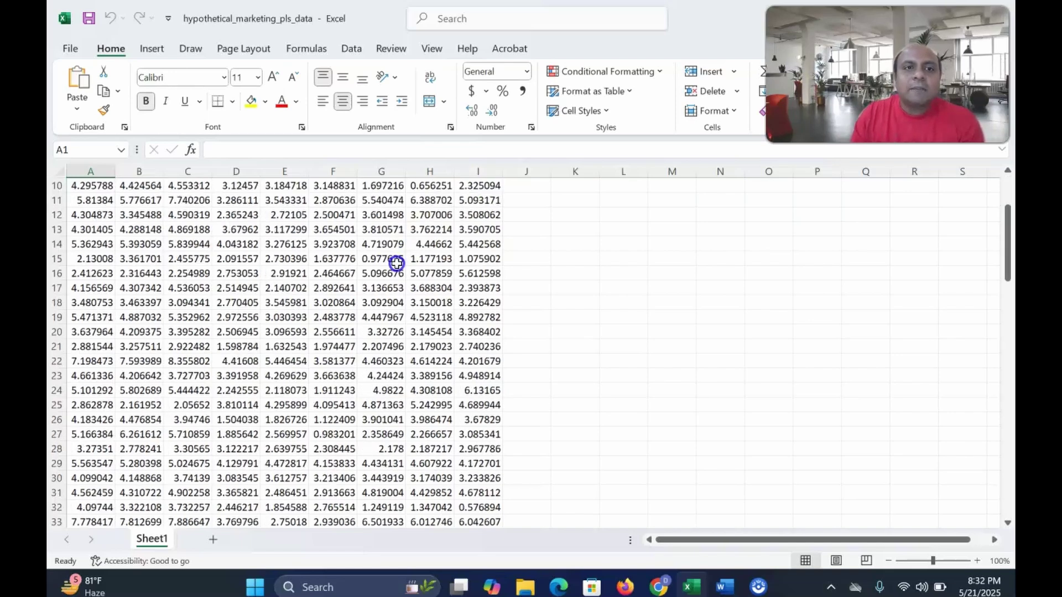
scroll(398, 280, "up", 20)
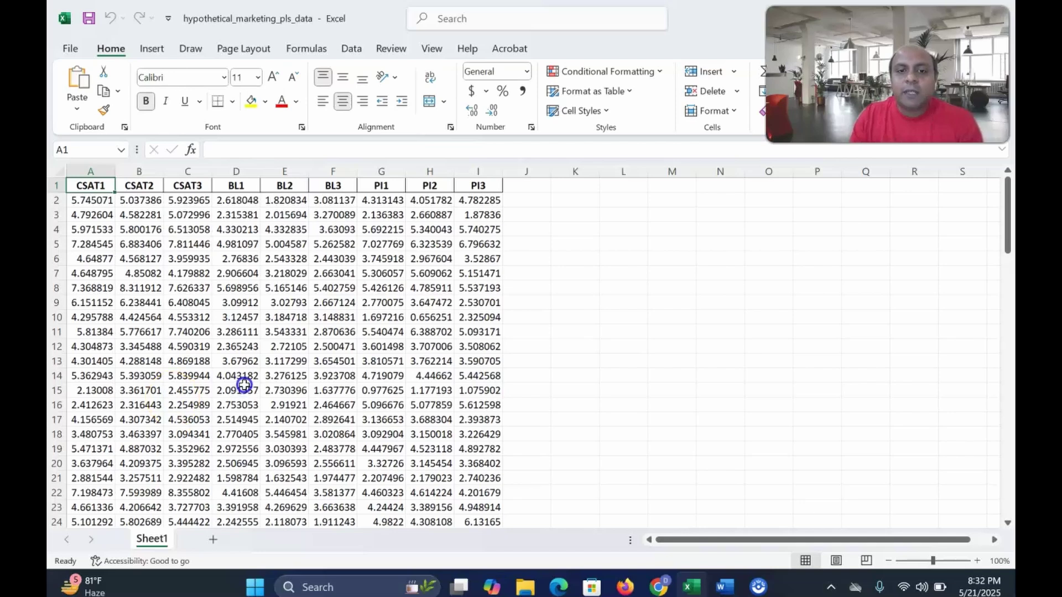
scroll(246, 390, "down", 5)
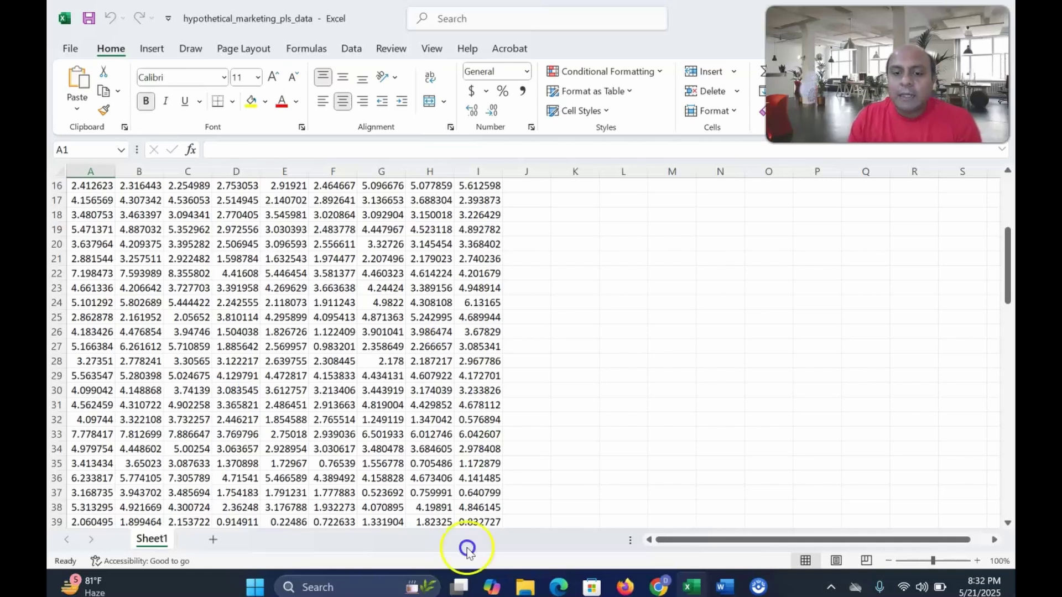
left_click(661, 587)
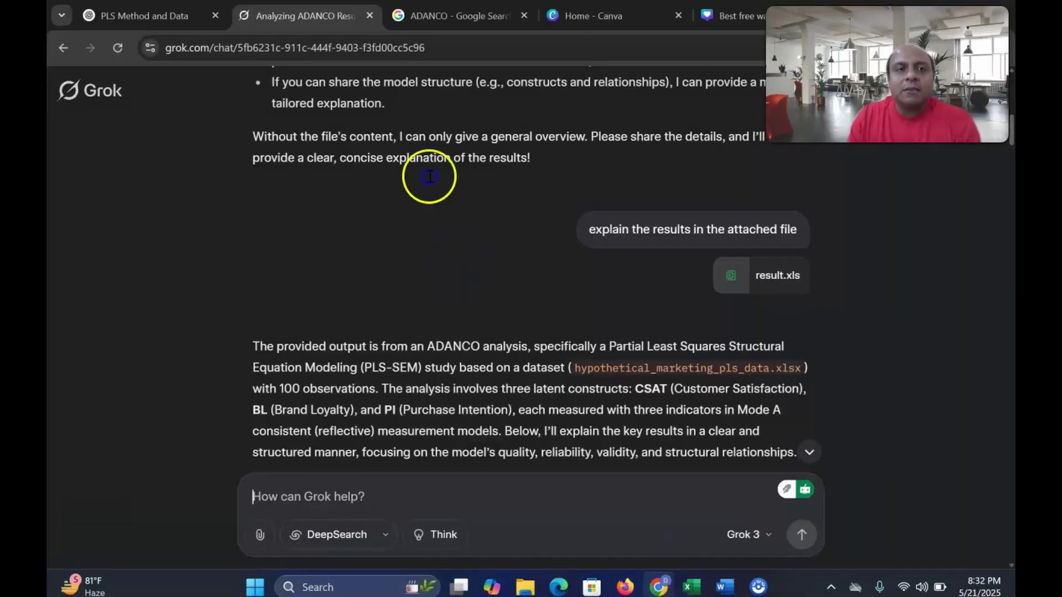
Open the University of Twente Download ADANCO page showing the ADANCO 2.4 installers, then bring up Windows Start
left_click(465, 14)
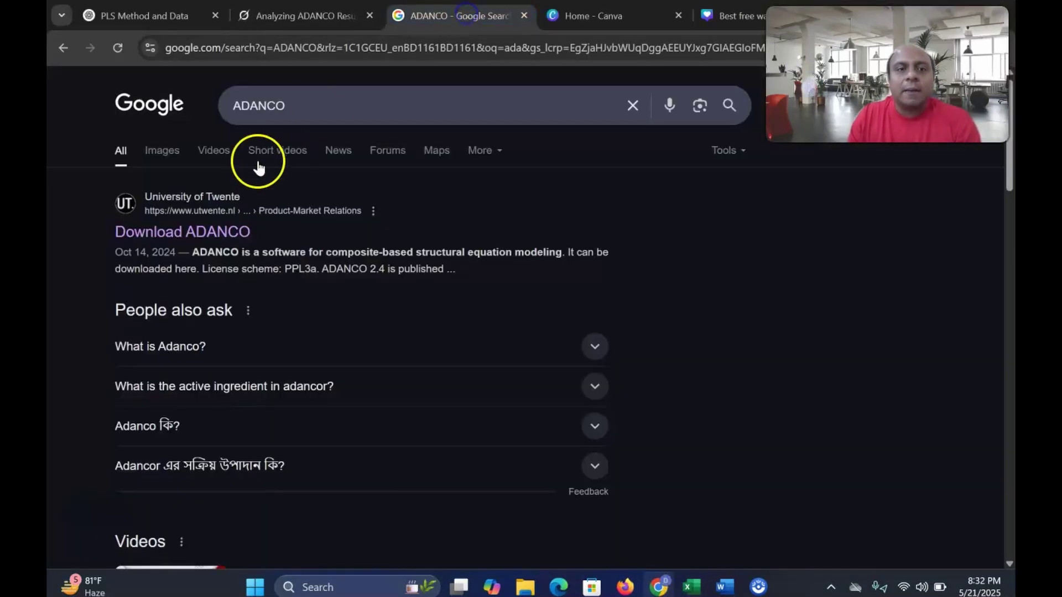
left_click(219, 236)
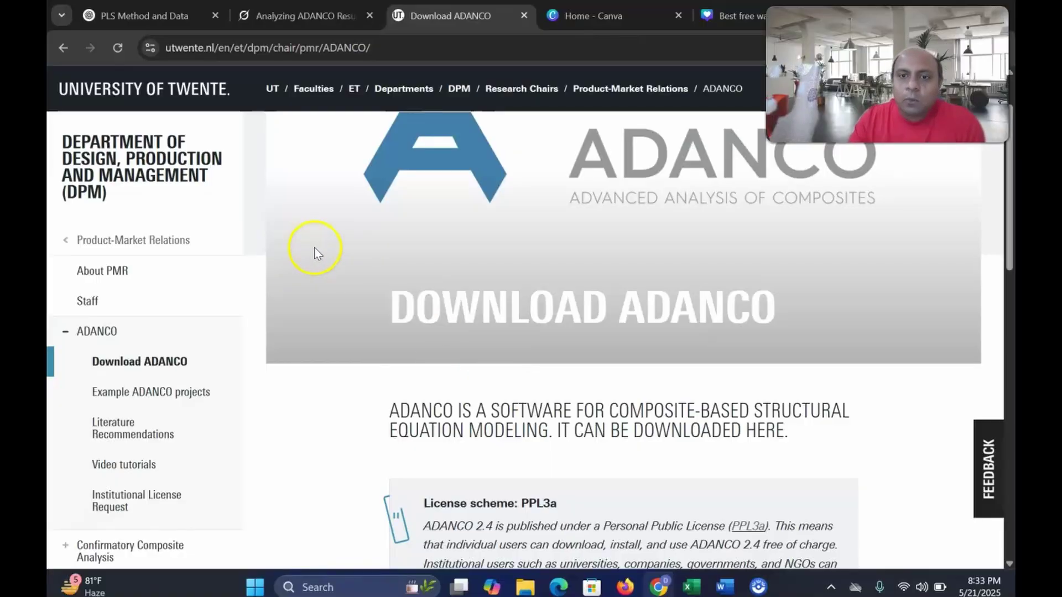
scroll(451, 302, "down", 7)
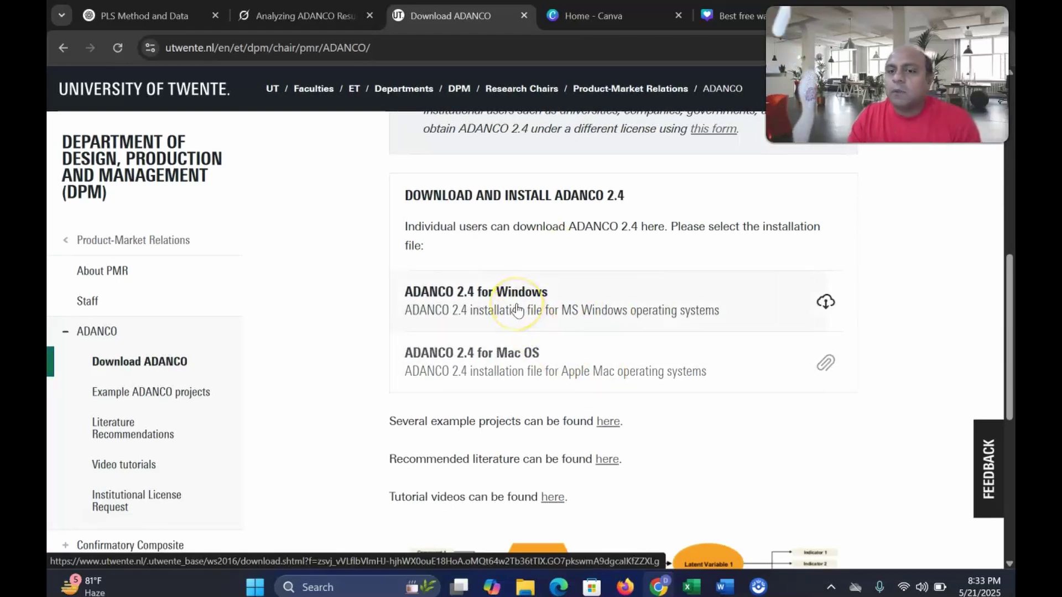
left_click(334, 586)
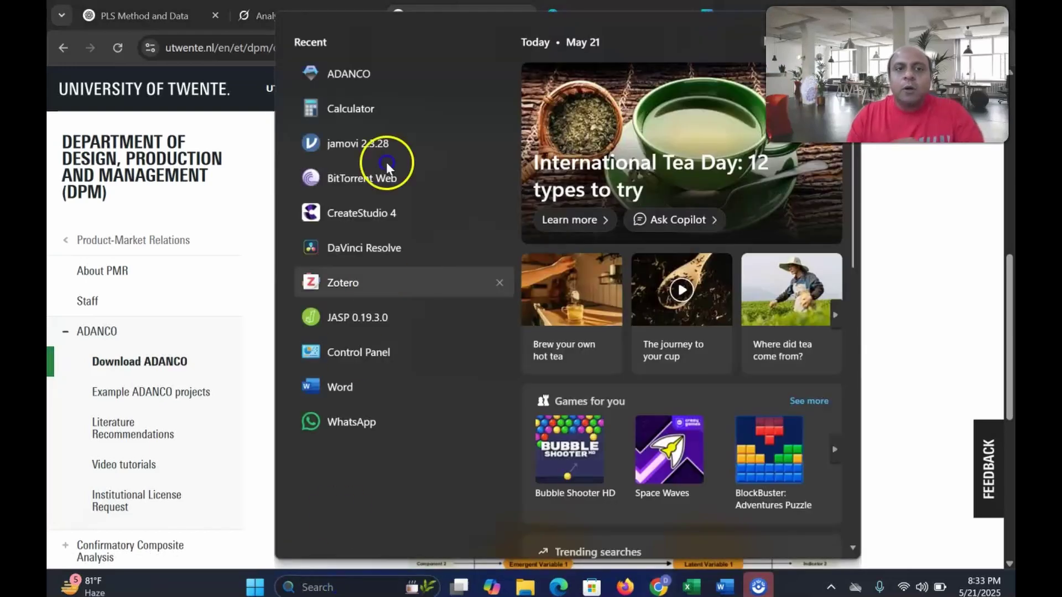
Launch ADANCO and create a new project saved as project1 on the Desktop
left_click(366, 69)
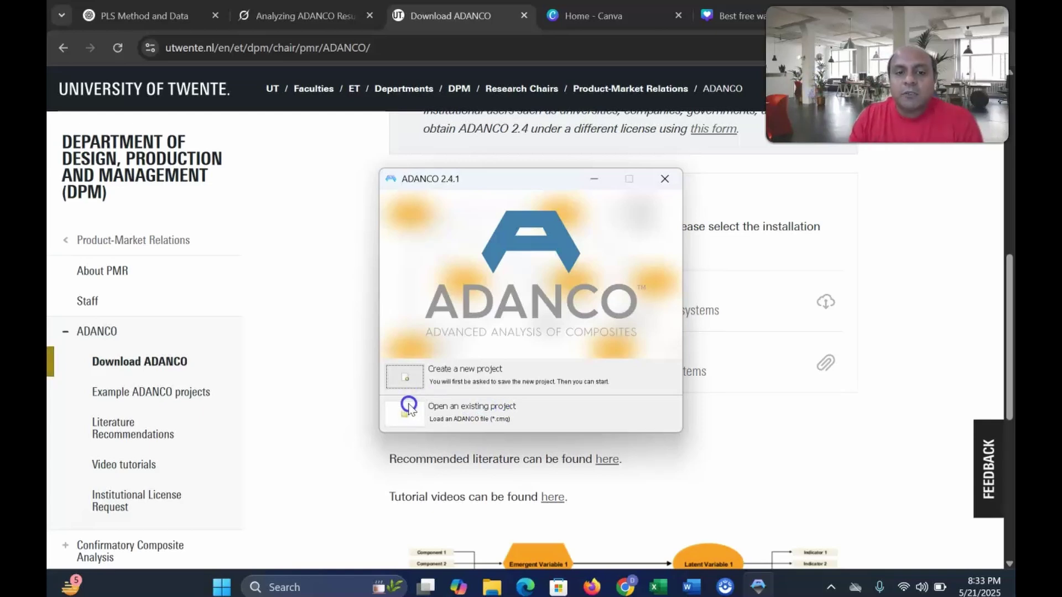
left_click(406, 378)
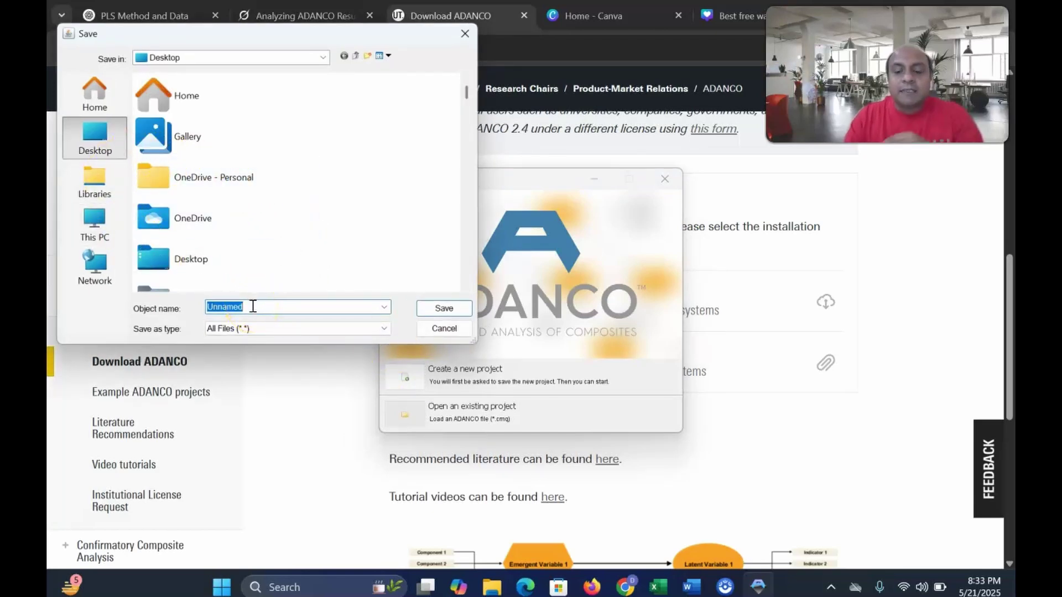
type("projec")
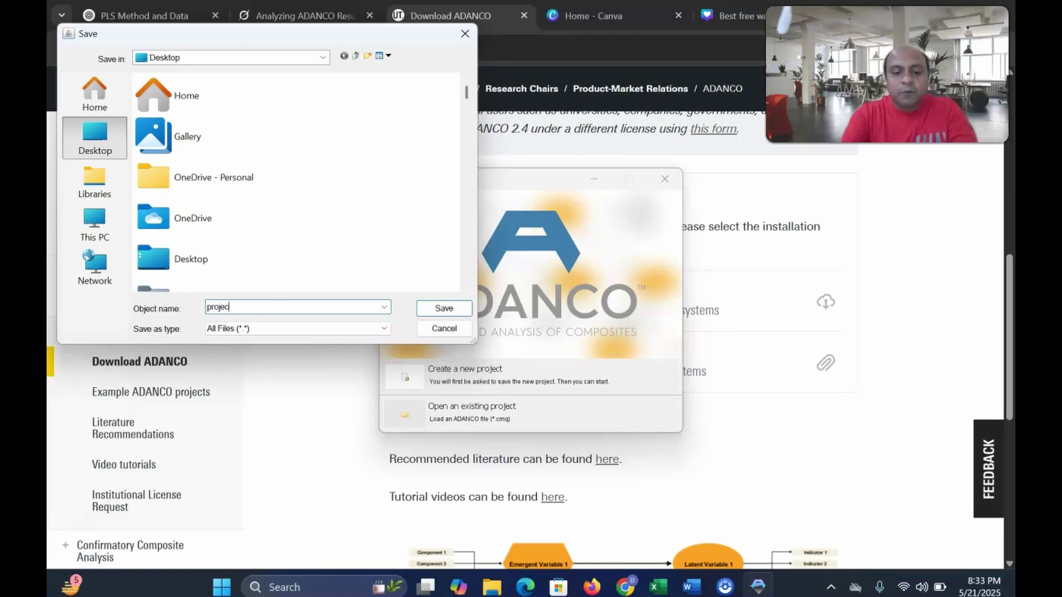
type("t1")
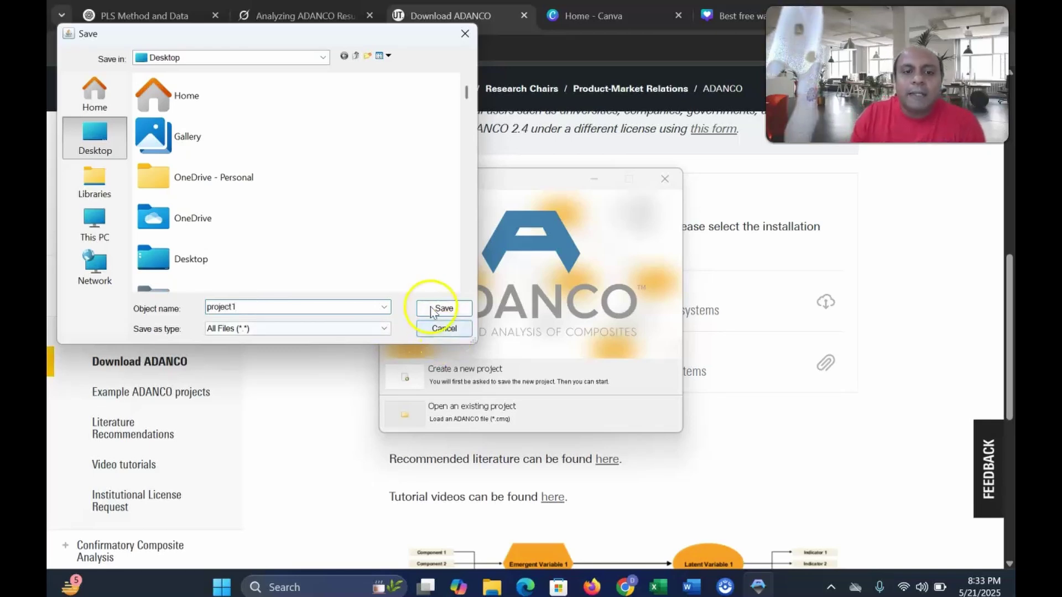
left_click(432, 308)
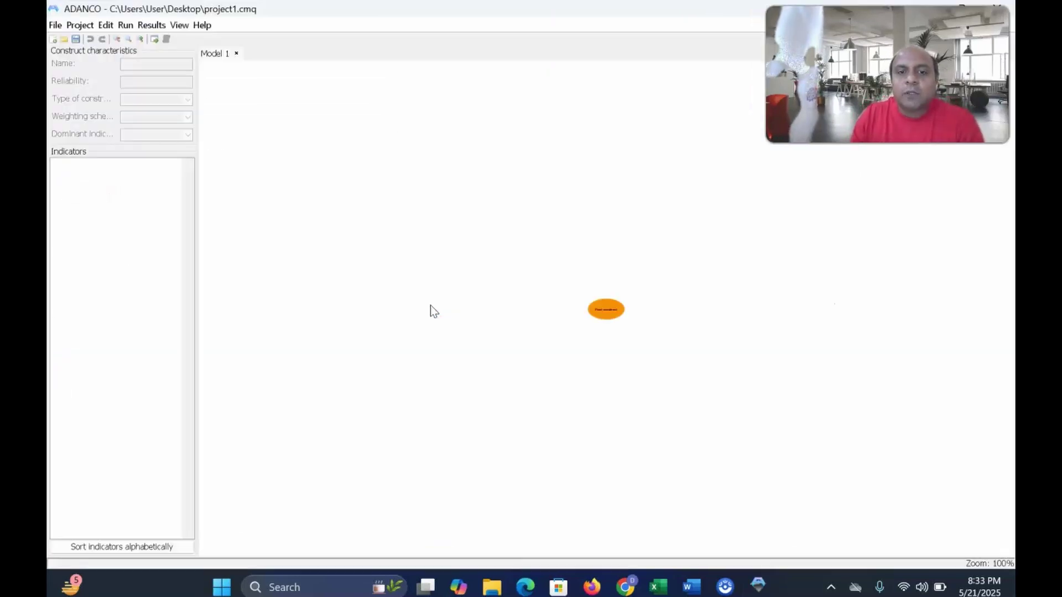
Place a 'First construct' on the Model 1 canvas and select it
left_click(117, 40)
left_click(618, 275)
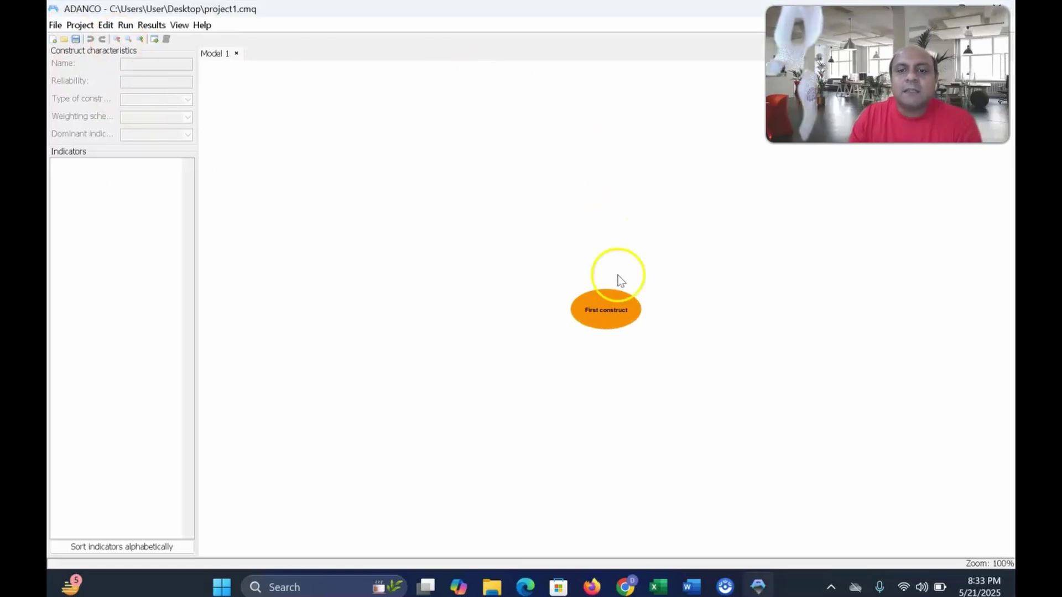
left_click(600, 311)
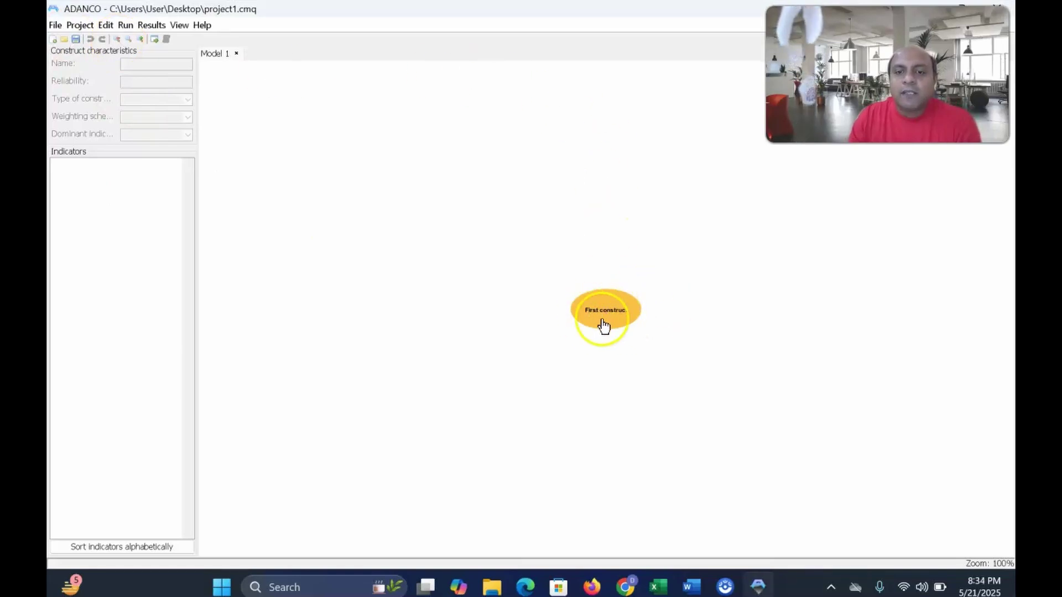
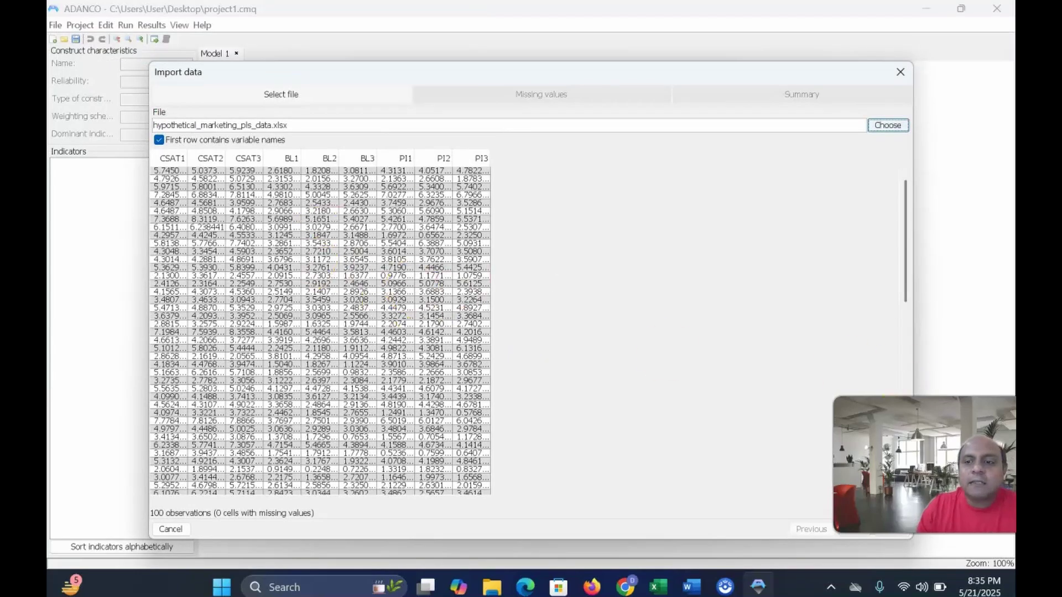
Finish importing hypothetical_marketing_pls_data.xlsx so indicators CSAT1–3, BL1–3 and PI1–3 appear
left_click(912, 443)
left_click_drag(913, 443, 791, 146)
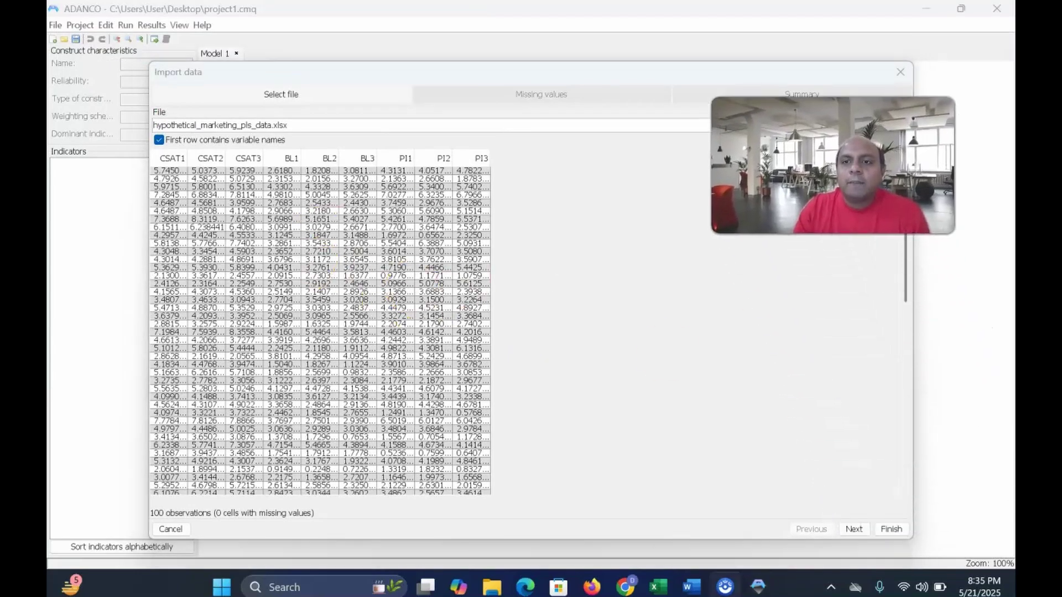
left_click(853, 530)
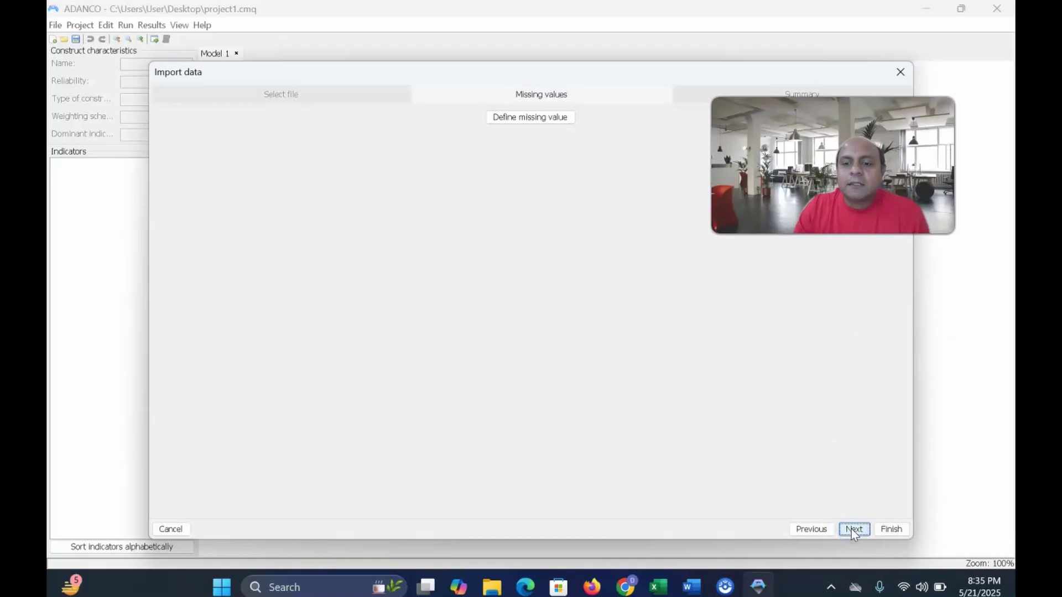
left_click(854, 530)
left_click(890, 529)
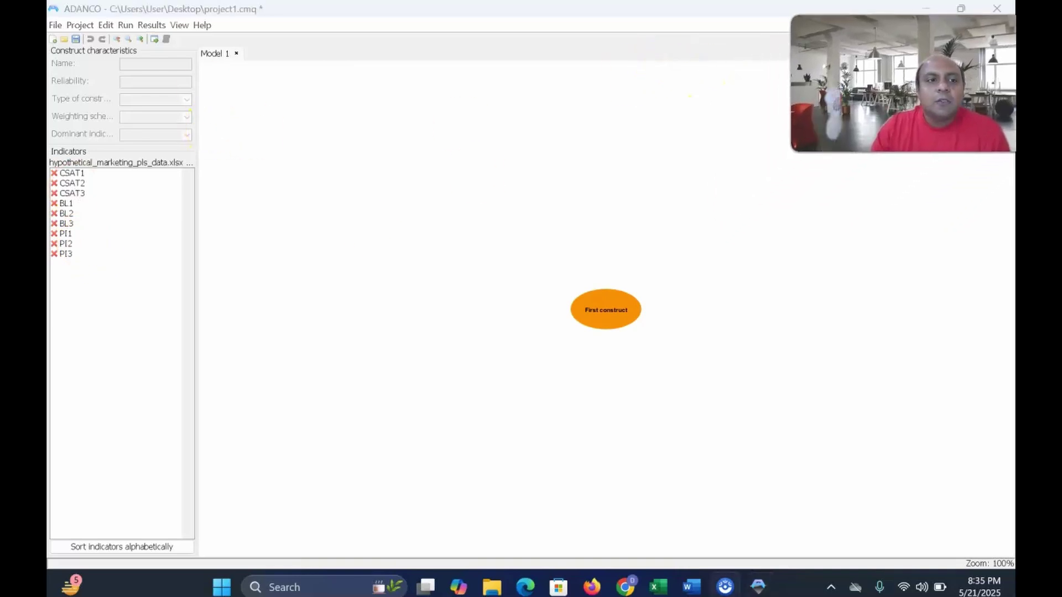
Create the CSAT construct from indicators CSAT1–CSAT3 on the canvas
left_click(82, 173)
left_click(83, 183, "ctrl")
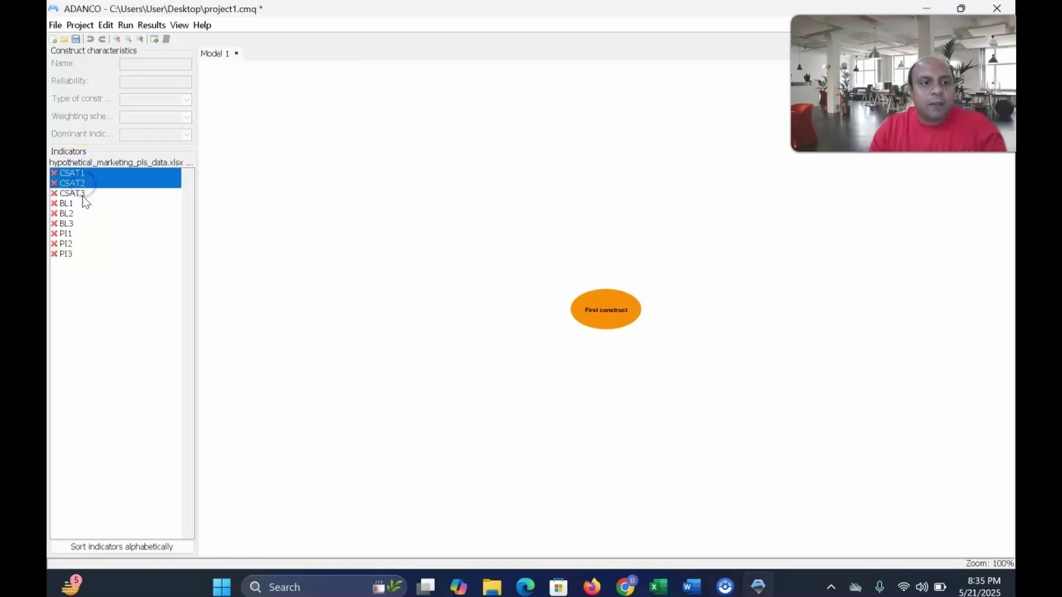
left_click_drag(83, 183, 417, 224)
left_click(379, 242)
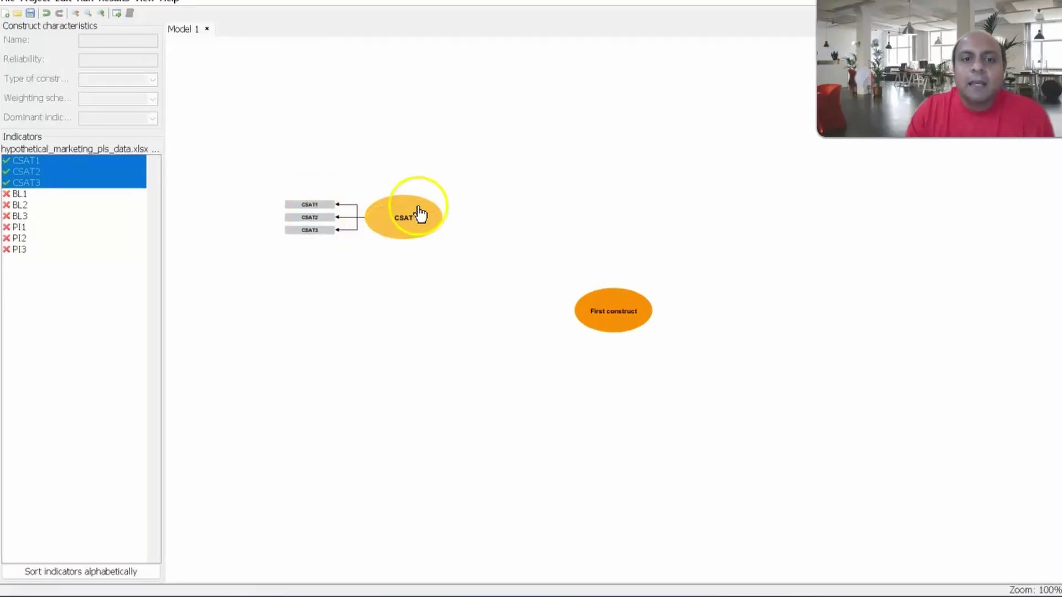
Delete the placeholder First construct from the model
left_click(604, 314)
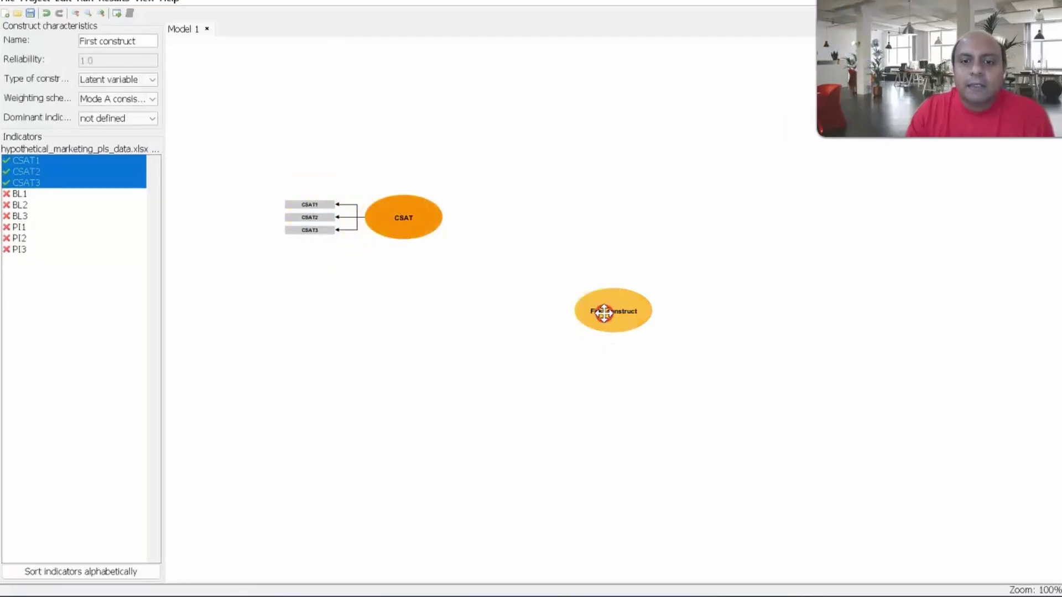
right_click(605, 314)
left_click(638, 430)
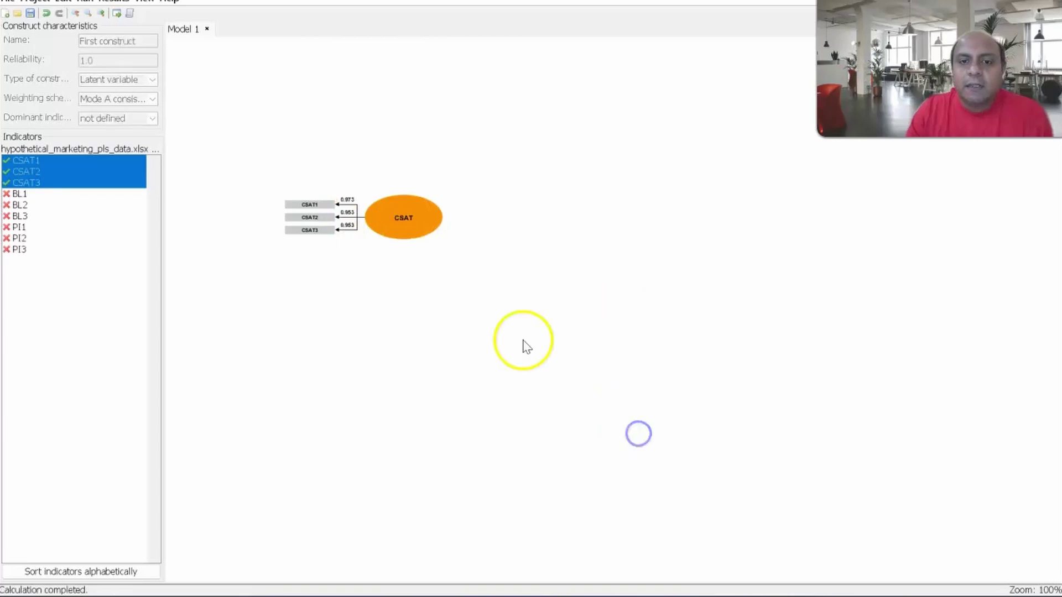
Create the BL construct from BL1–BL3 below CSAT
left_click(78, 228)
left_click(26, 194)
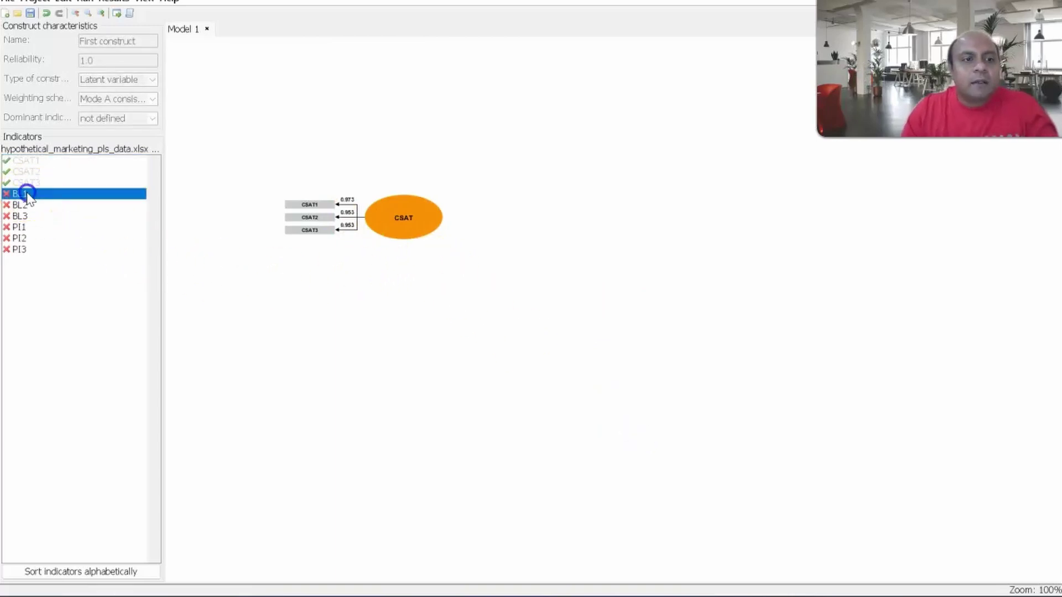
left_click(28, 216, "shift")
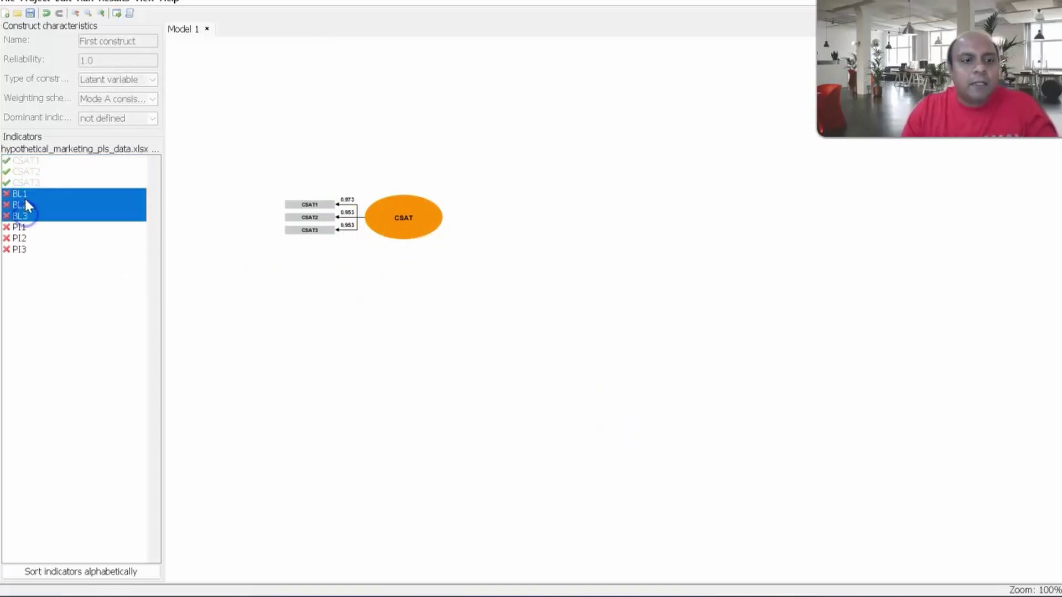
left_click_drag(25, 199, 577, 298)
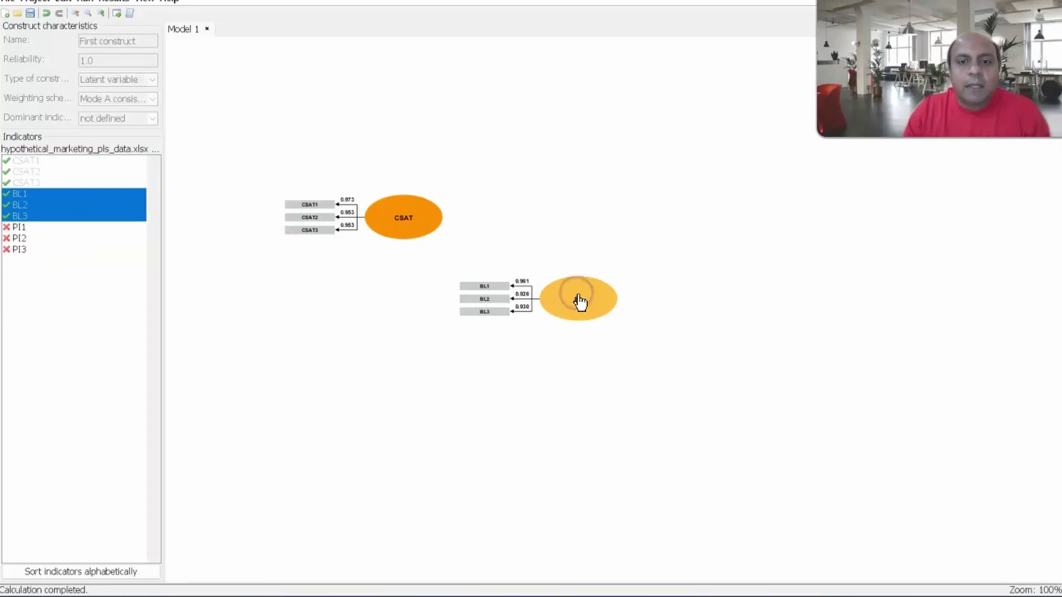
Create the PI construct from PI1–PI3 to the right, then check the planned paths in Word
left_click(95, 268)
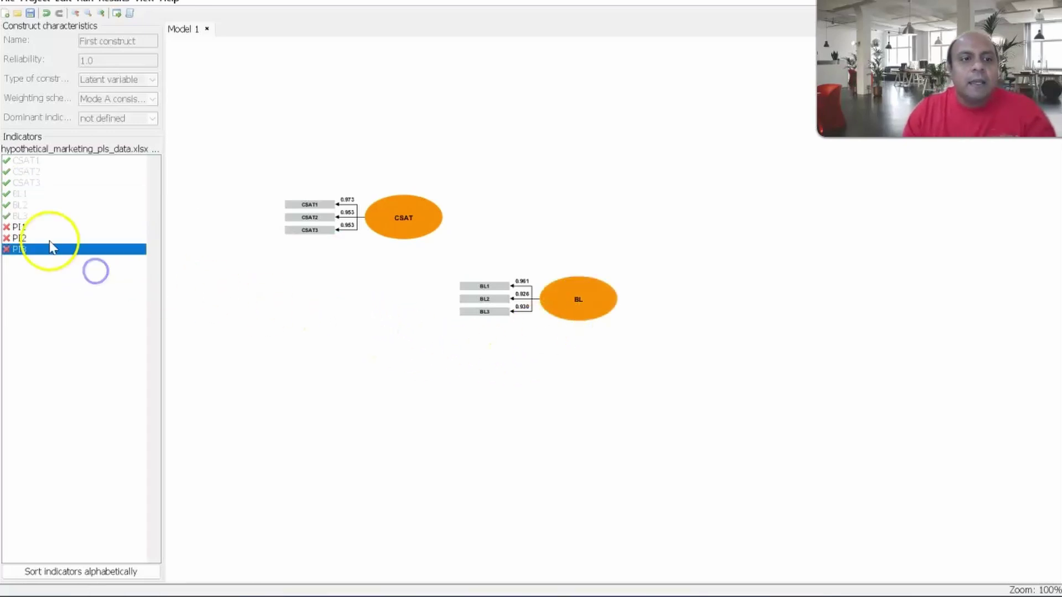
left_click(31, 227)
left_click(32, 239, "shift")
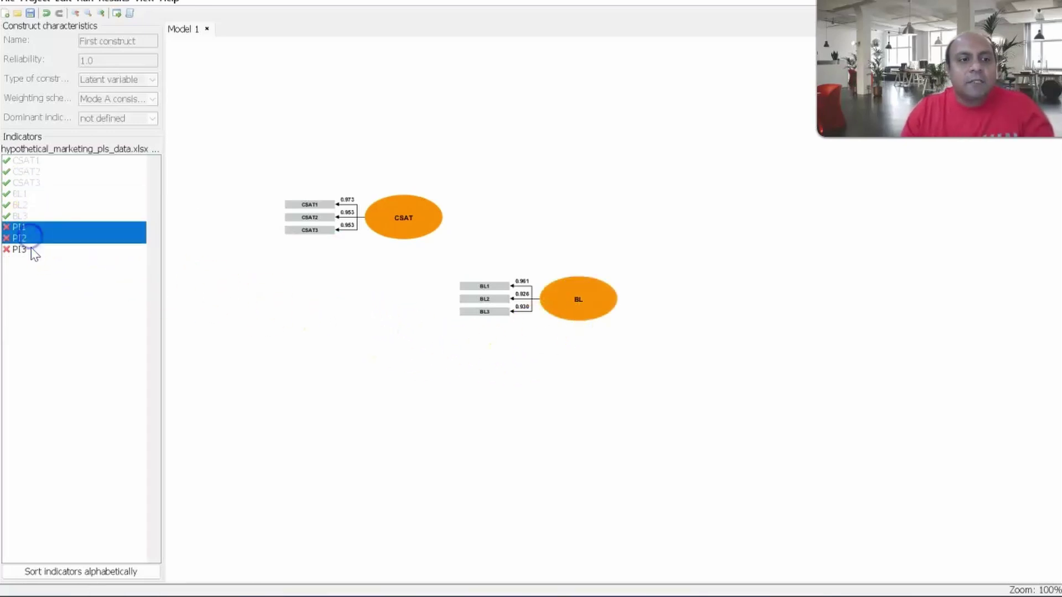
left_click(33, 251, "shift")
left_click_drag(33, 242, 731, 253)
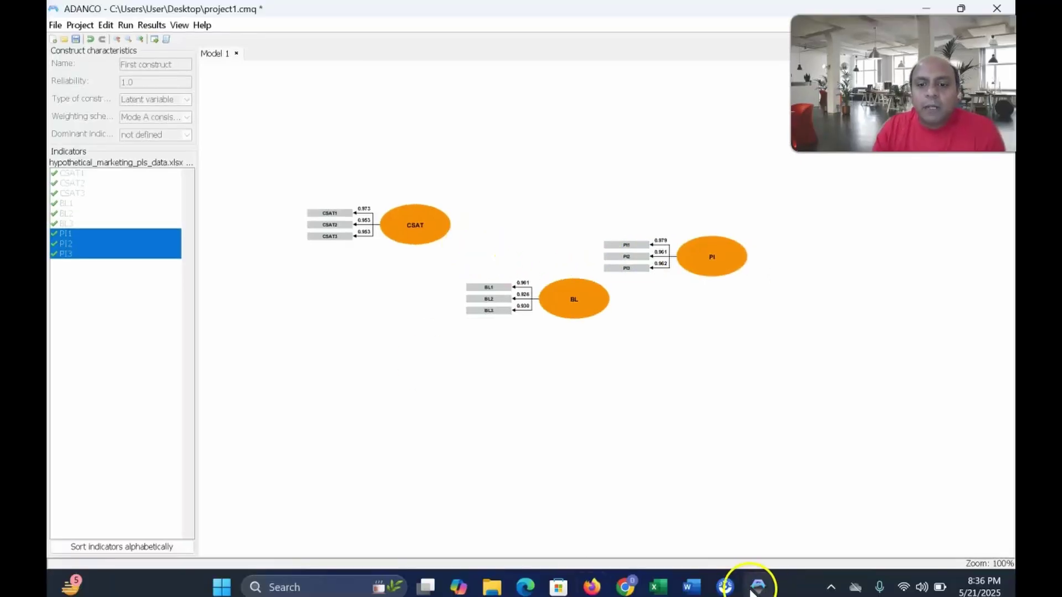
left_click(693, 587)
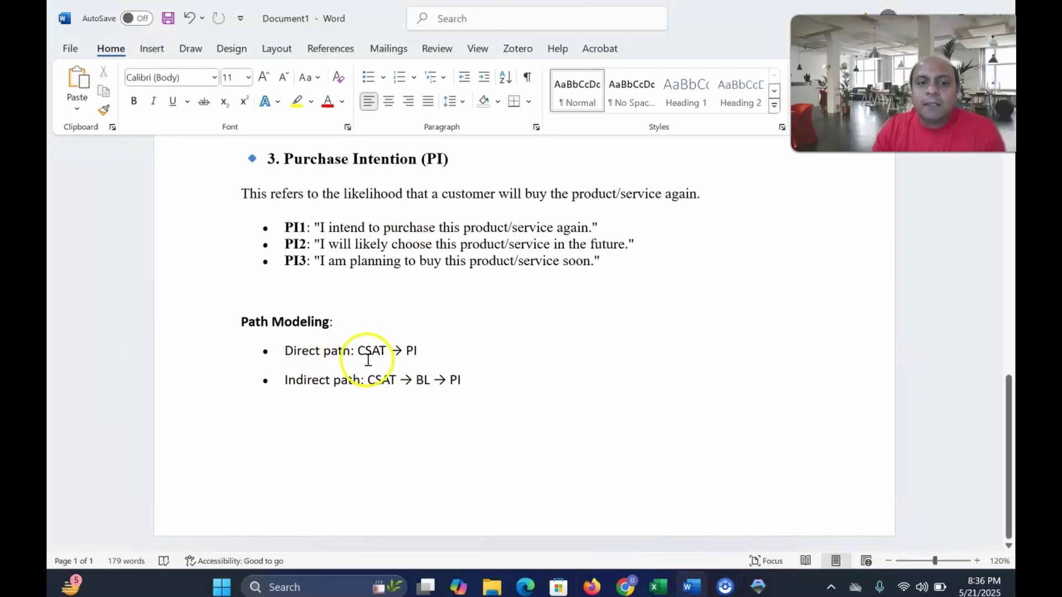
Back in ADANCO, draw a CSAT → BL path and then delete it
left_click(624, 589)
left_click(758, 586)
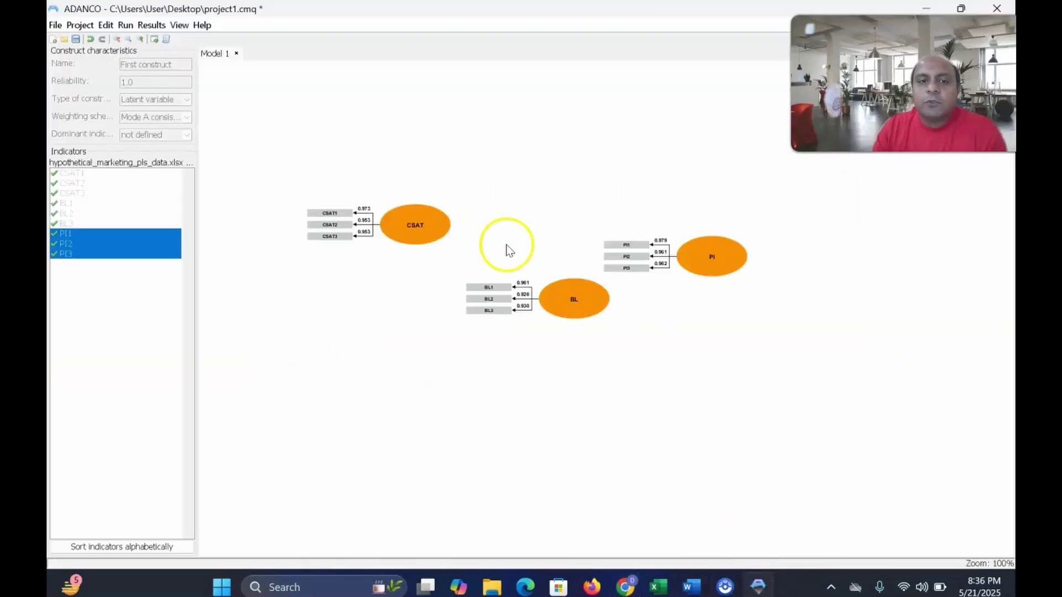
left_click_drag(441, 244, 564, 292)
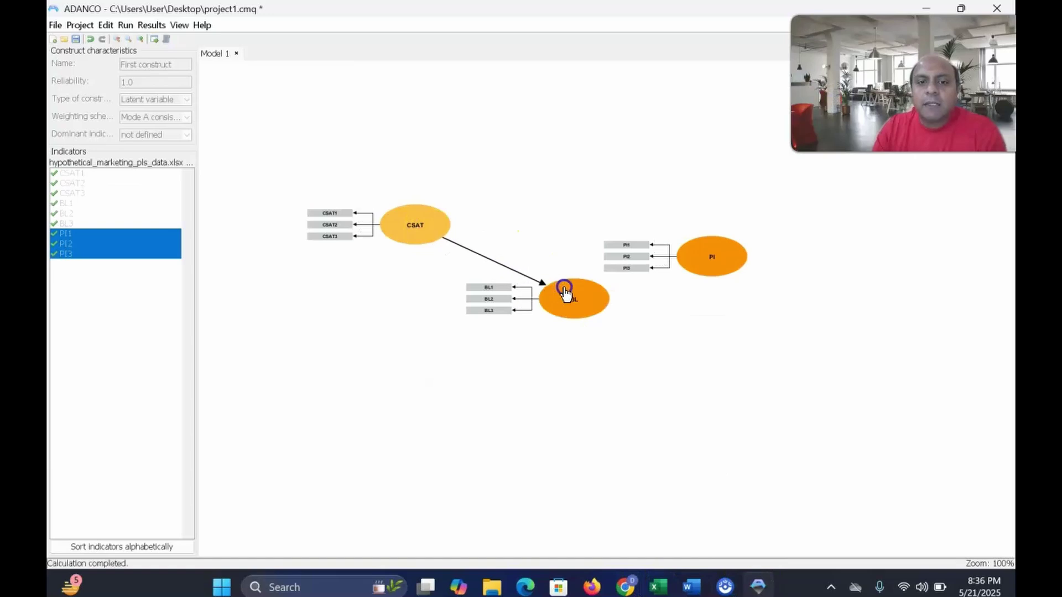
right_click(503, 268)
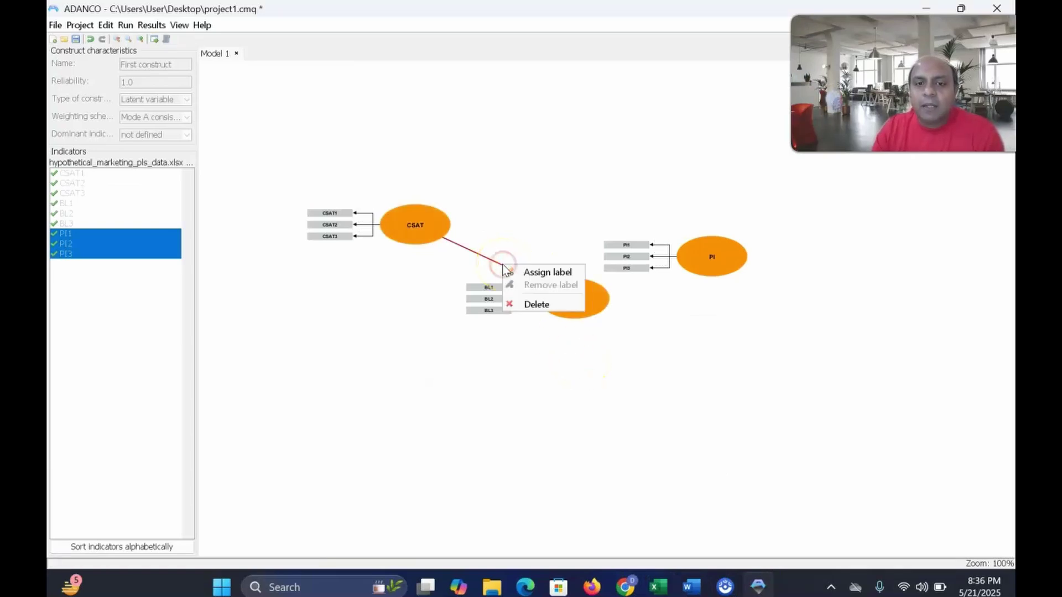
left_click(535, 305)
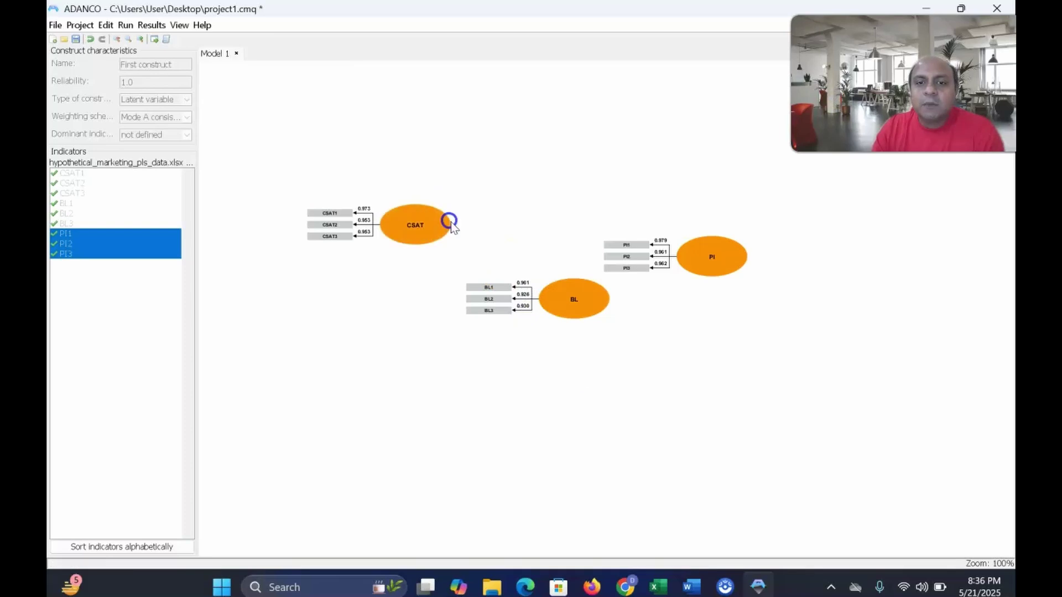
Place PI's indicators on the right and draw a CSAT → PI path (0.579, R² 0.336)
right_click(700, 263)
mouse_move(769, 299)
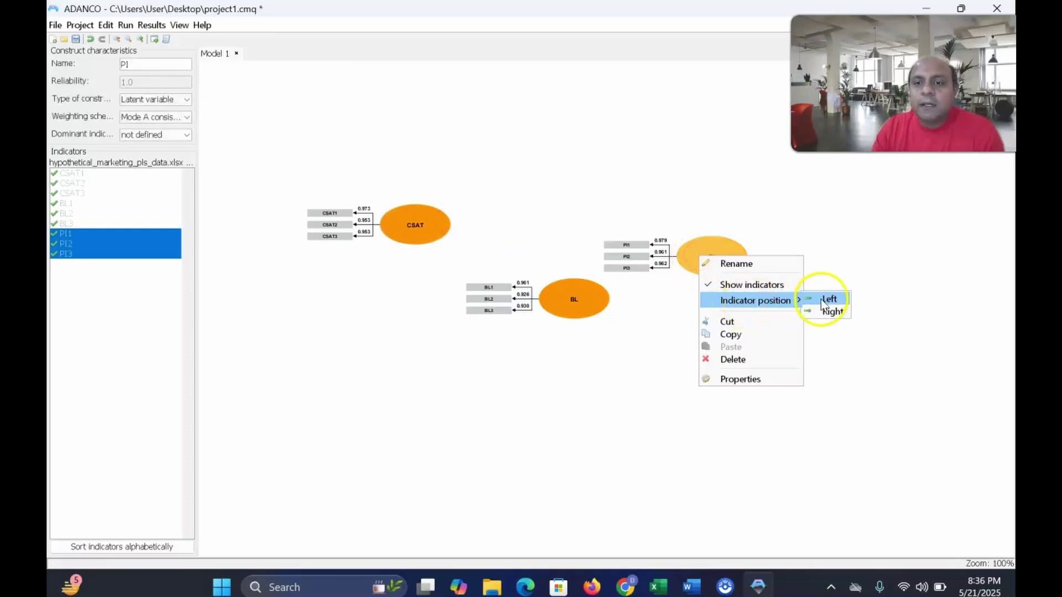
left_click(830, 309)
left_click_drag(435, 228, 625, 249)
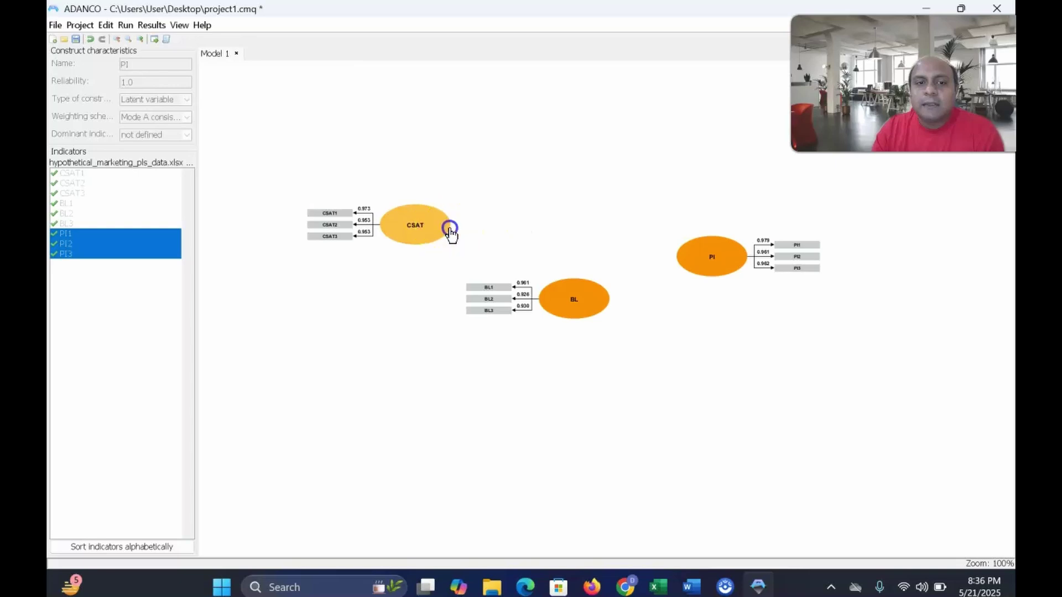
left_click_drag(448, 230, 693, 258)
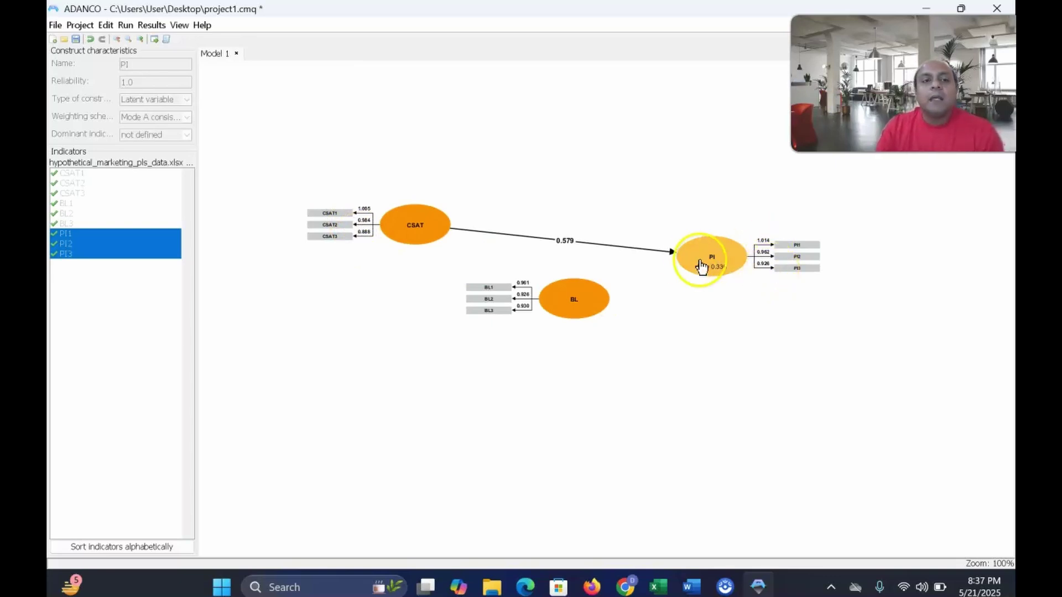
Restore the default estimation settings, close the Run dialog without re-estimating, and bring up the Results export options
left_click(150, 25)
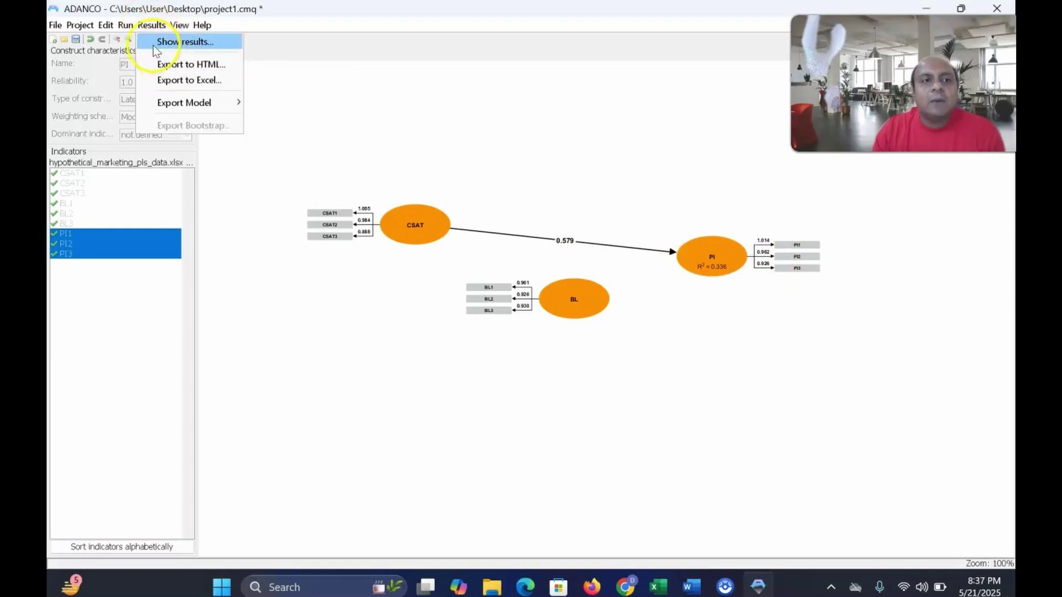
left_click(128, 38)
left_click(126, 24)
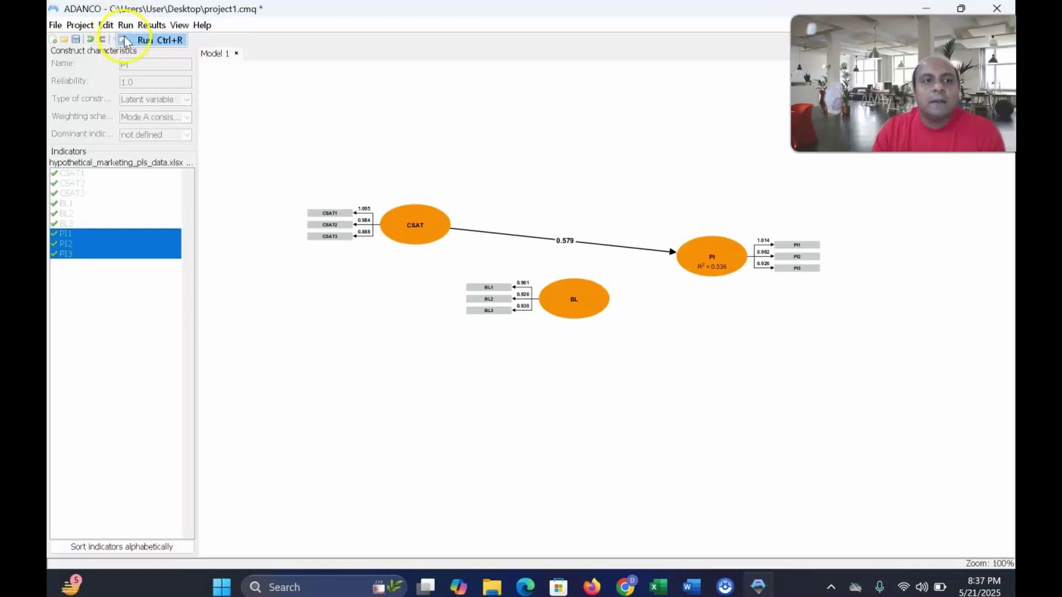
left_click(127, 40)
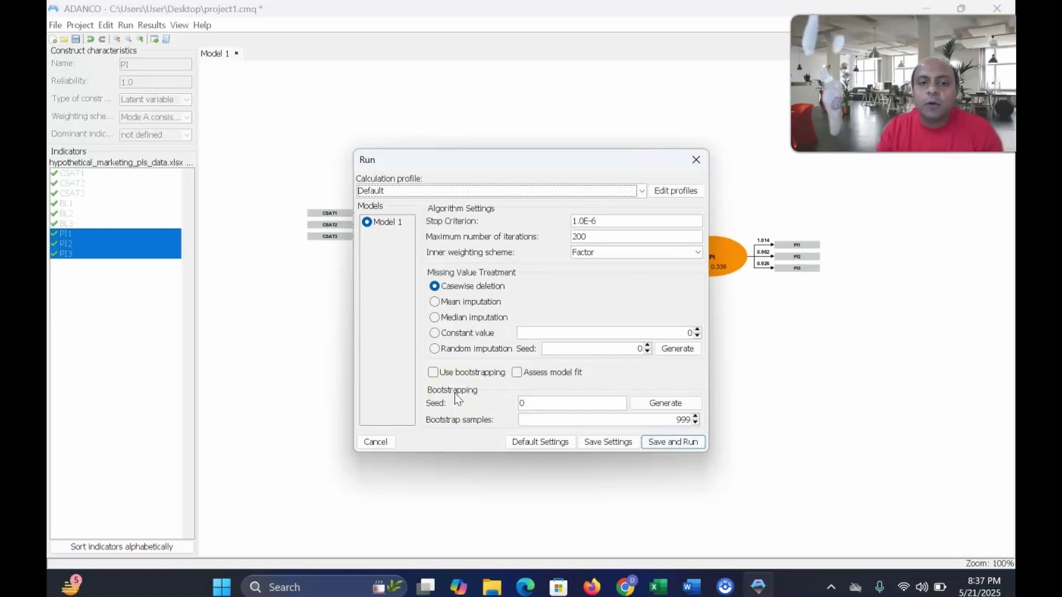
left_click(552, 444)
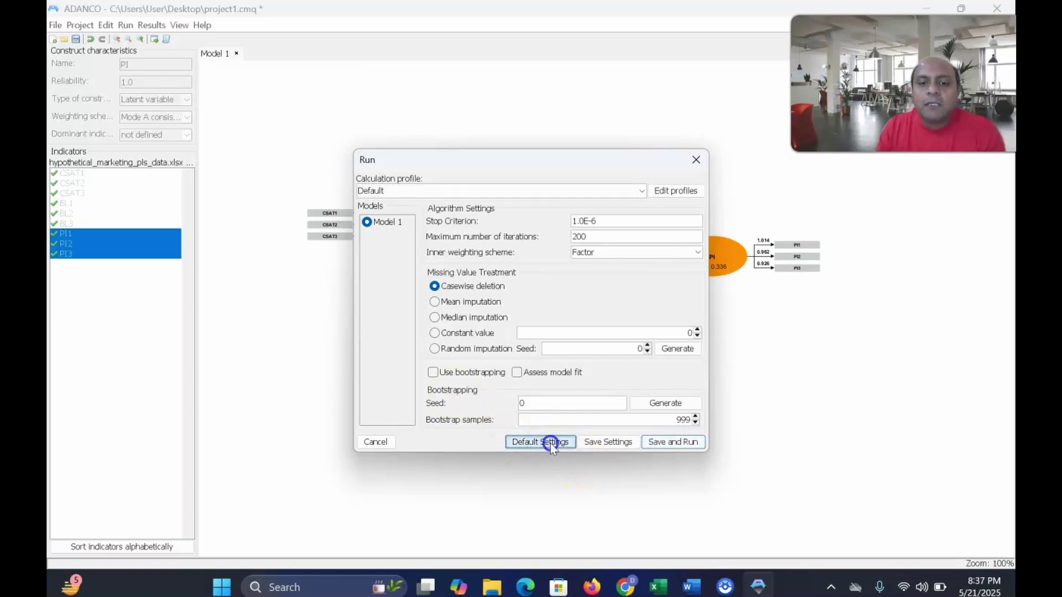
left_click(693, 165)
left_click(158, 25)
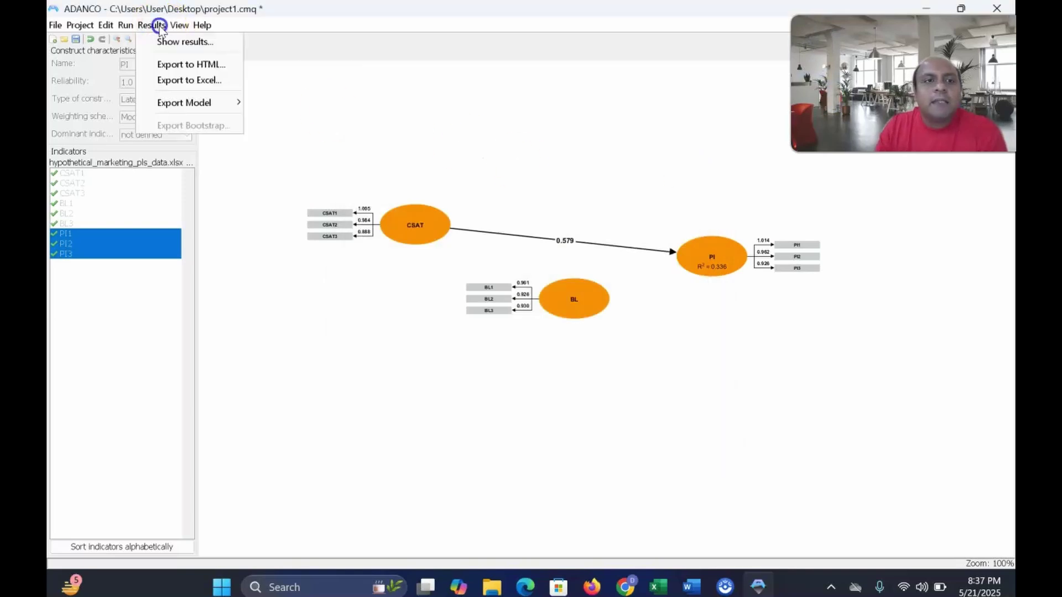
Export the results to HTML and read result.html's Project Information and Algorithm settings
left_click(190, 65)
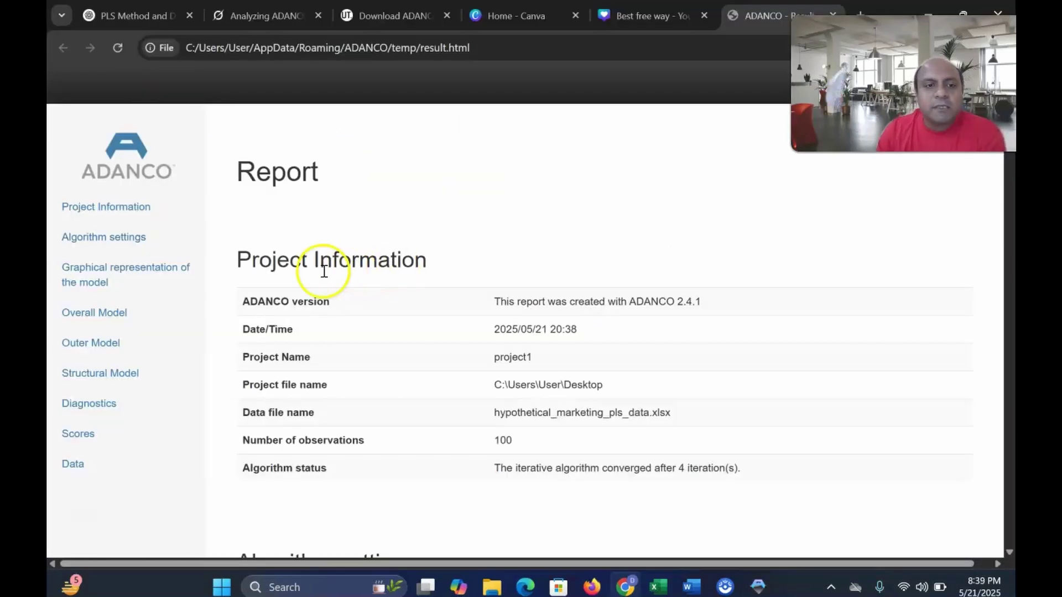
scroll(320, 266, "down", 2)
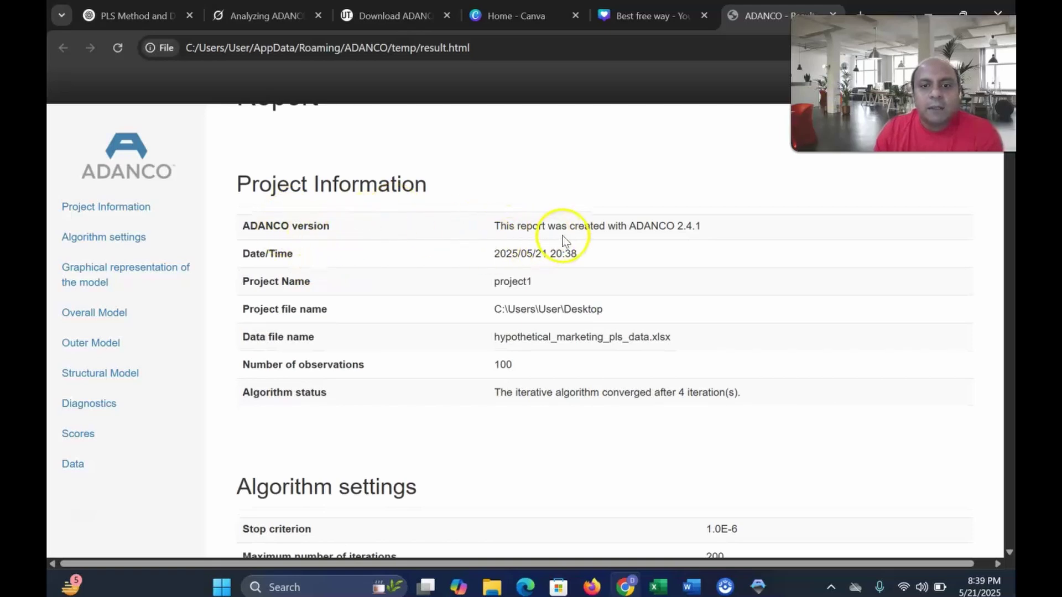
scroll(679, 243, "down", 4)
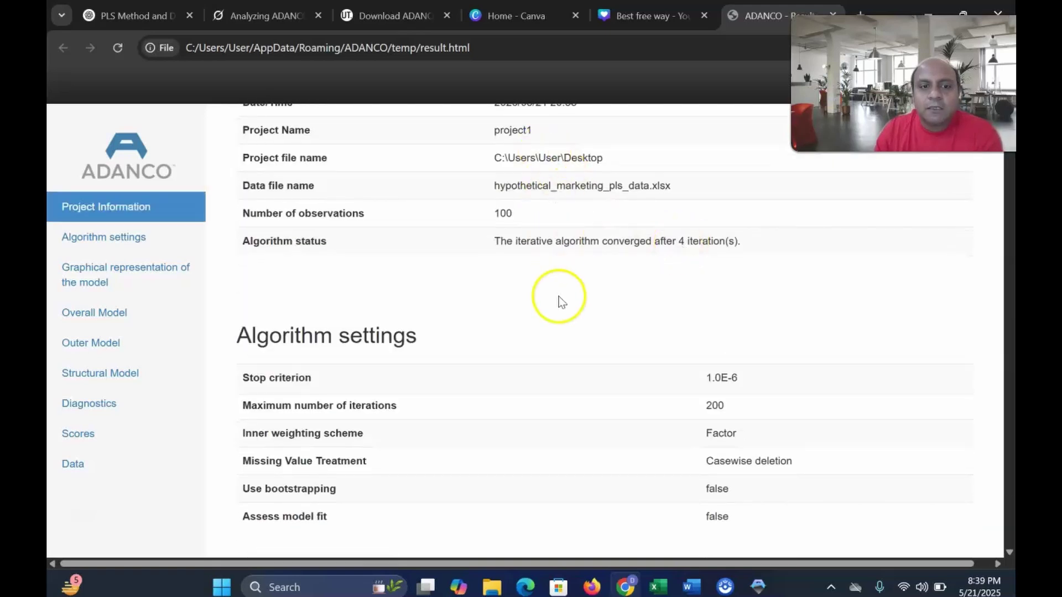
scroll(560, 299, "down", 4)
scroll(326, 271, "down", 4)
scroll(316, 237, "up", 2)
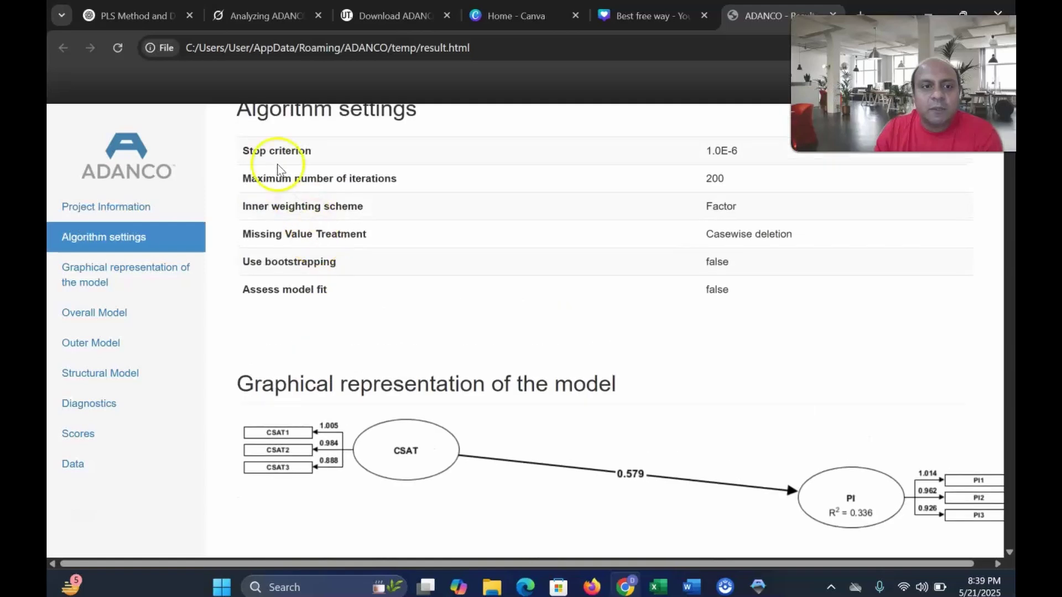
scroll(321, 304, "down", 4)
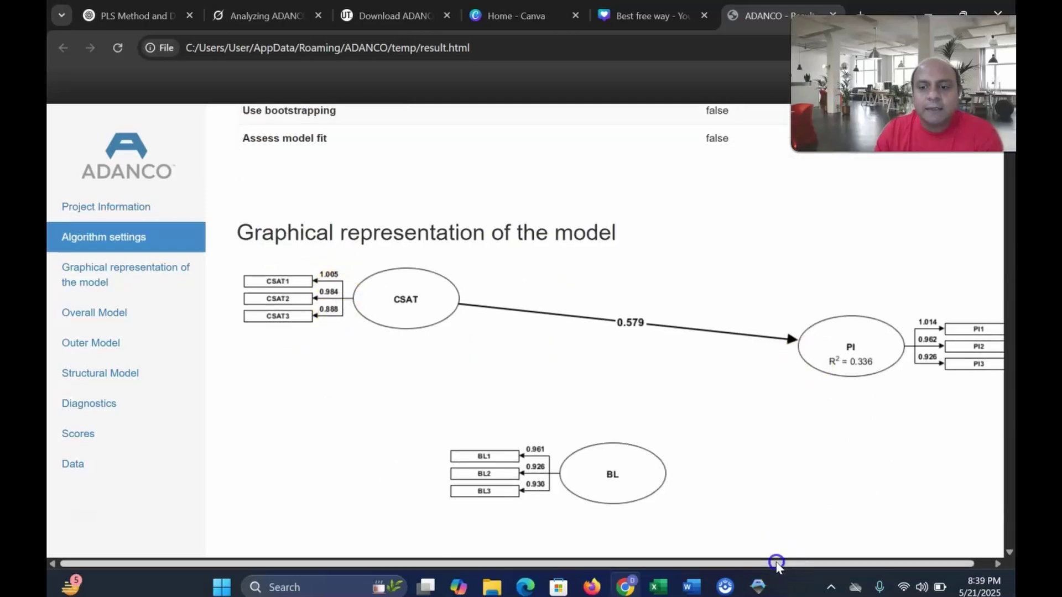
Read on through Overall and Outer Model to the Structural Model (CSAT → PI total effect 0.5793, f² 0.5050)
left_click_drag(775, 564, 827, 564)
scroll(561, 376, "down", 2)
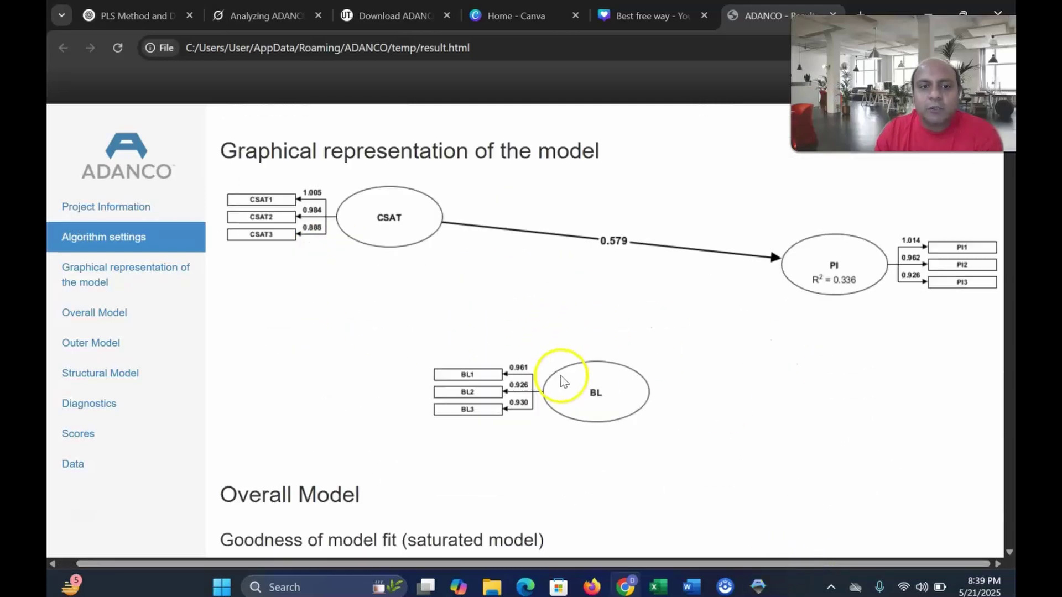
scroll(560, 375, "up", 1)
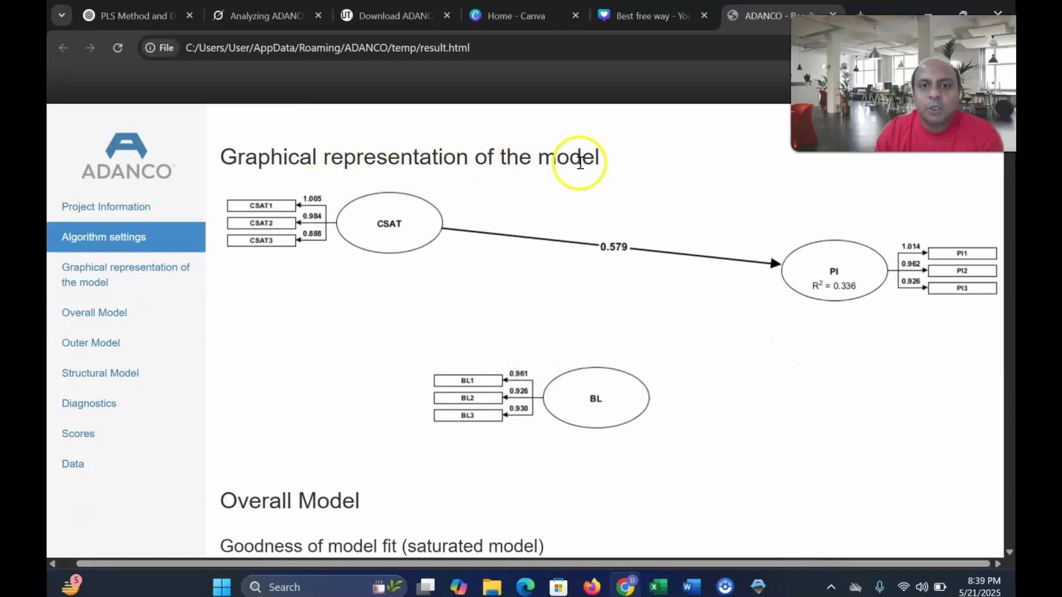
scroll(585, 257, "down", 7)
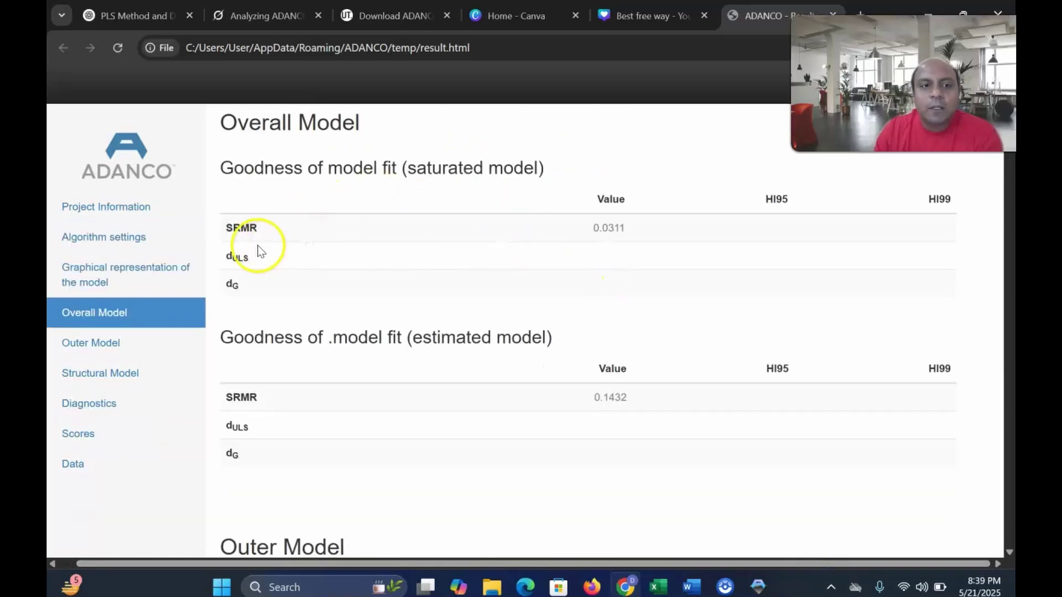
scroll(738, 281, "down", 15)
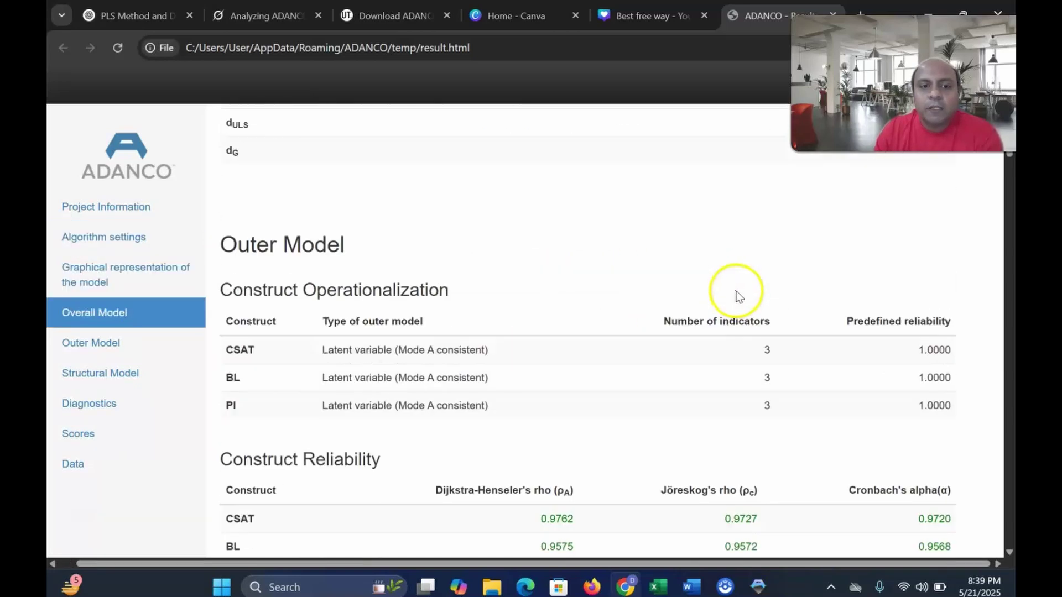
scroll(743, 315, "down", 20)
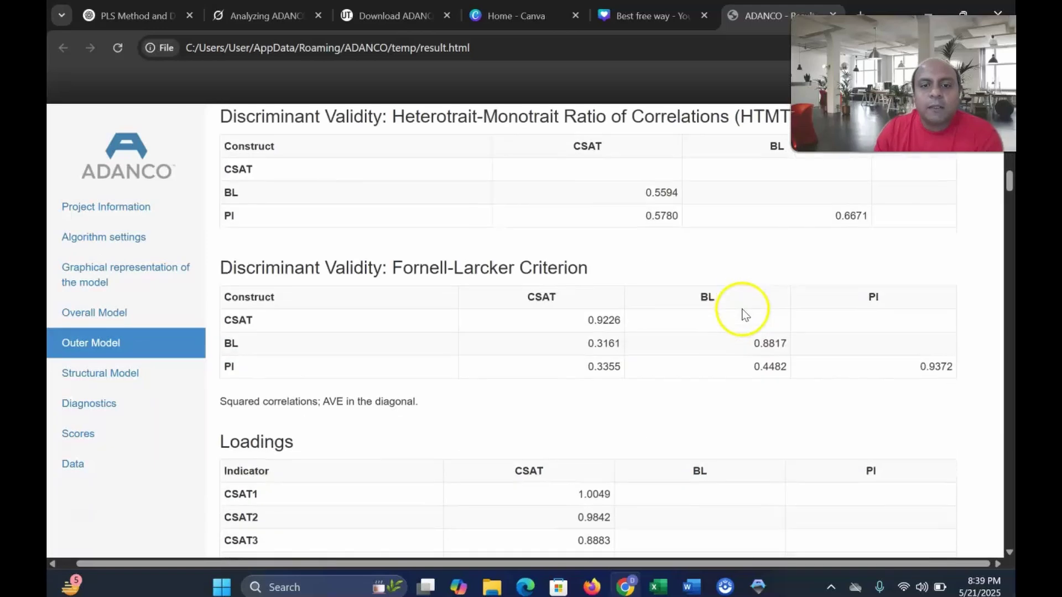
scroll(743, 321, "down", 8)
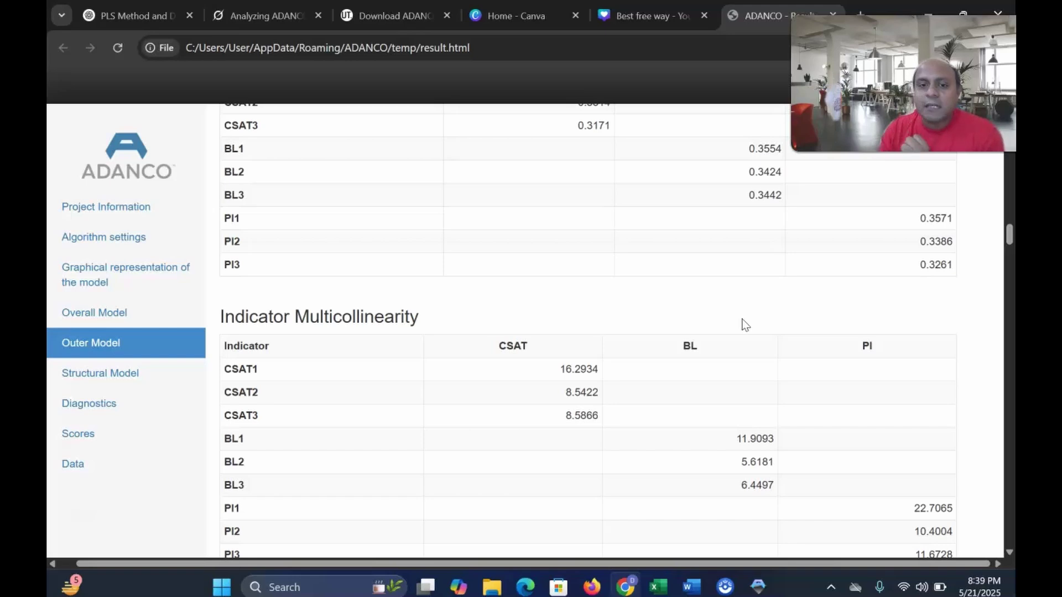
scroll(743, 325, "down", 12)
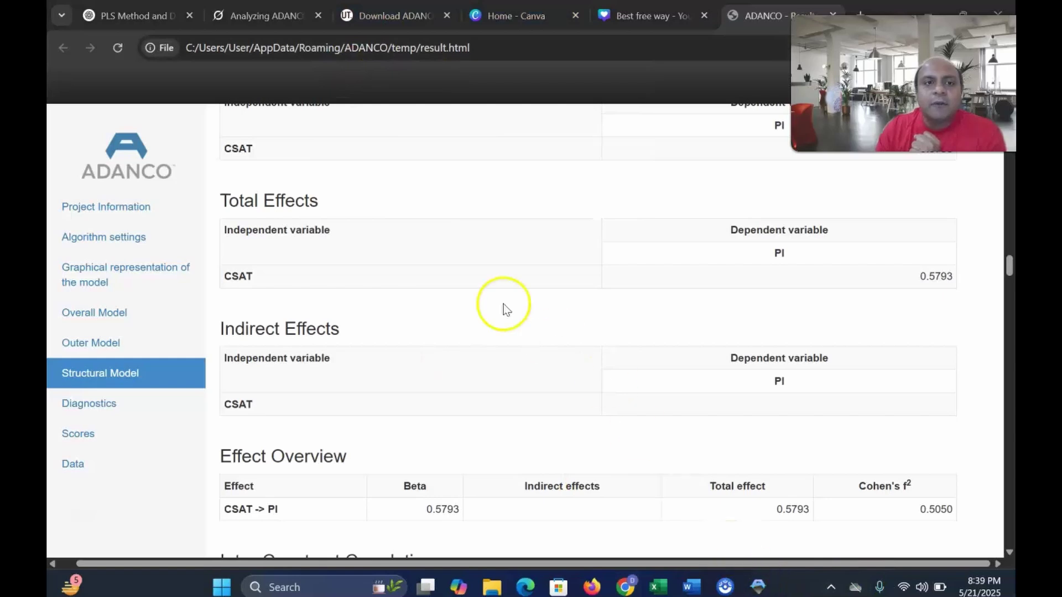
left_click(758, 588)
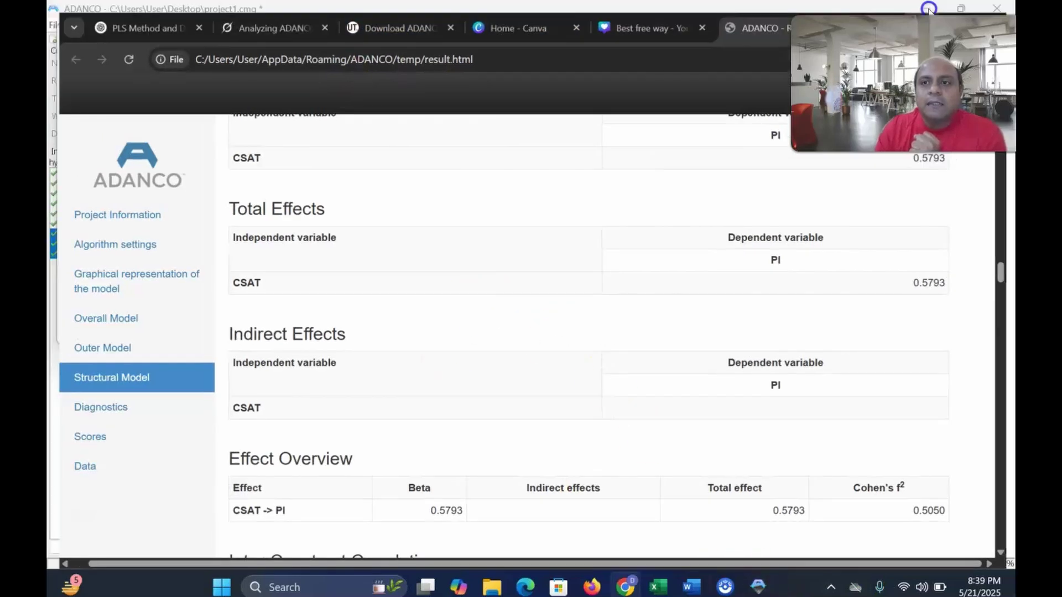
Cancel the pending save and return to the Analyzing ADANCO chat in the browser
left_click(425, 331)
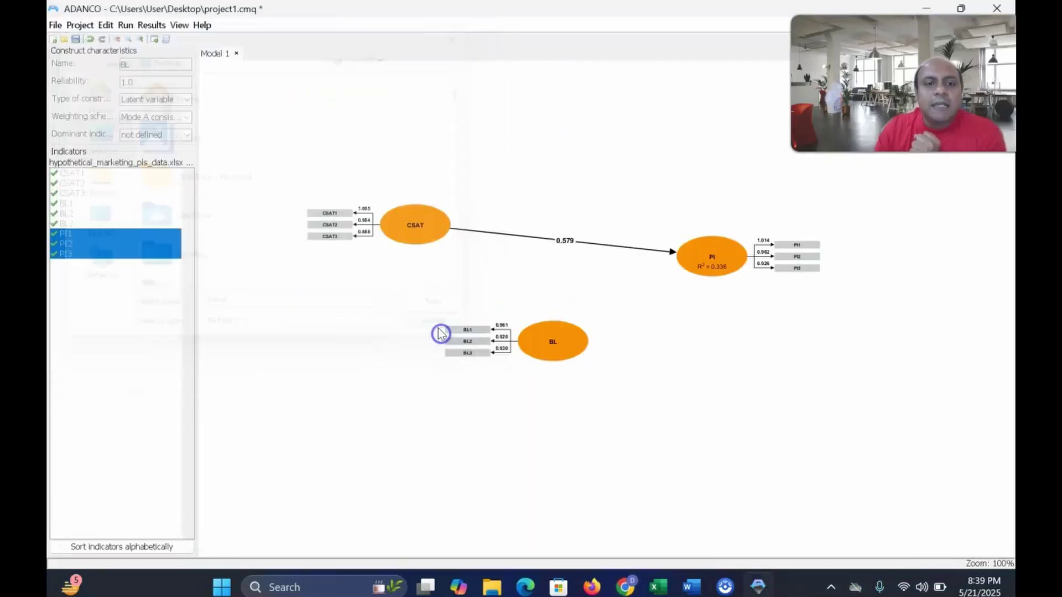
left_click(152, 25)
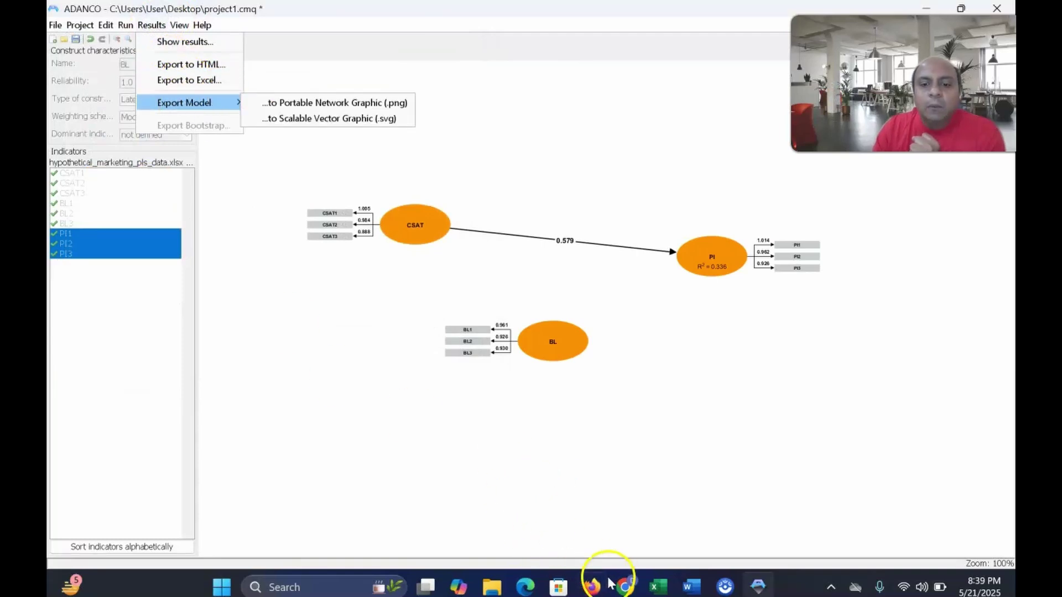
left_click(625, 589)
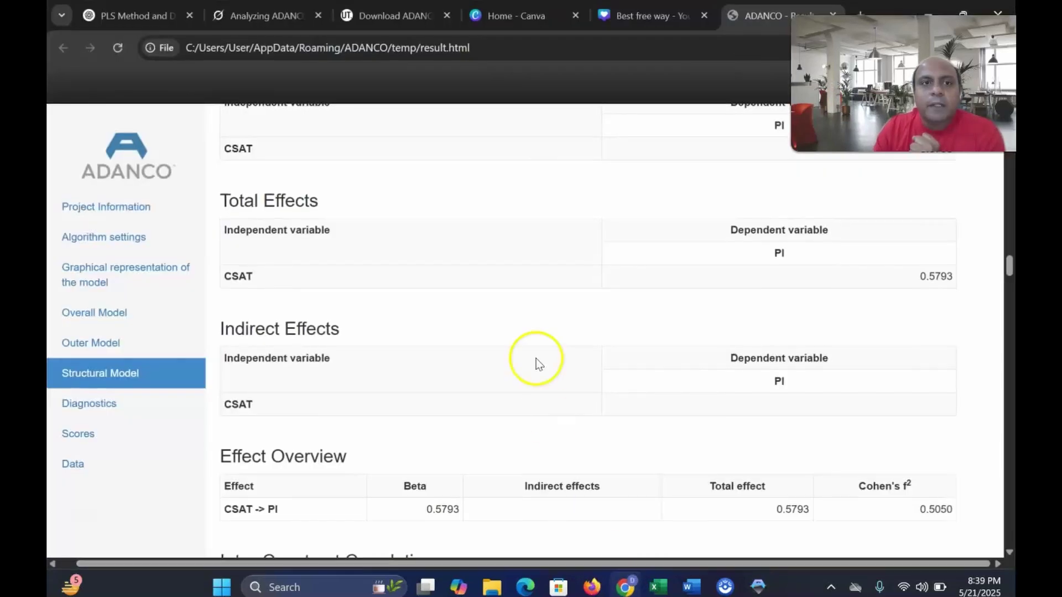
left_click(270, 15)
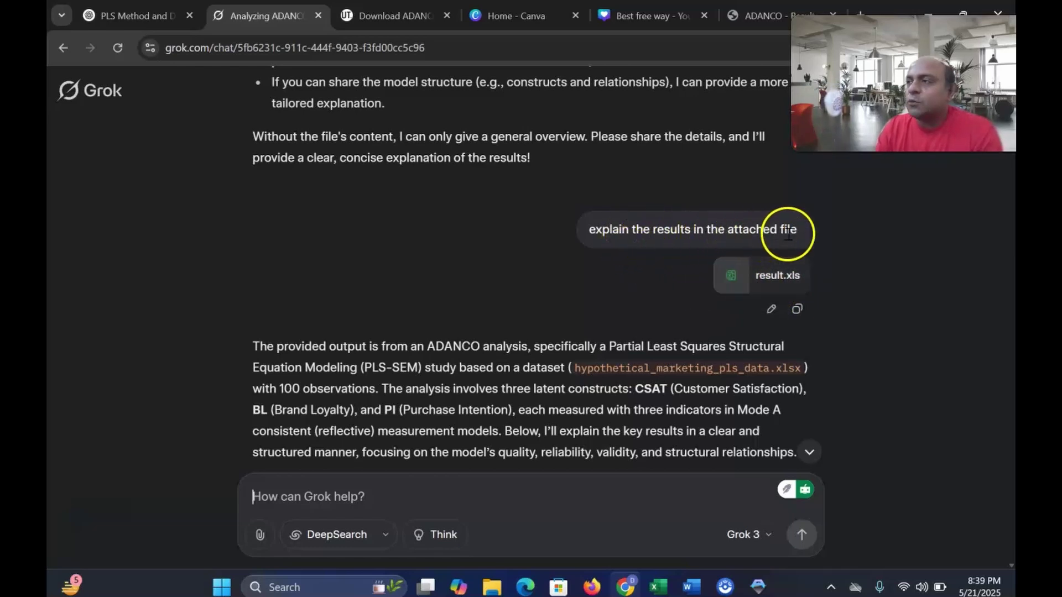
Read Grok's model fit and reliability sections down to Convergent Validity (AVE 0.9226, 0.8817, 0.9372)
scroll(535, 254, "down", 7)
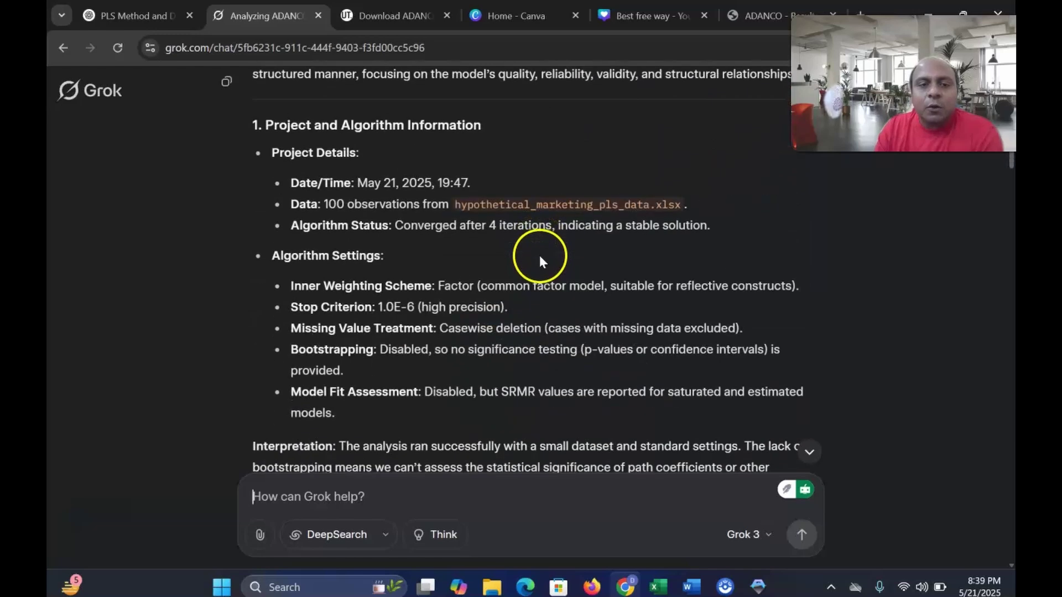
scroll(540, 250, "down", 3)
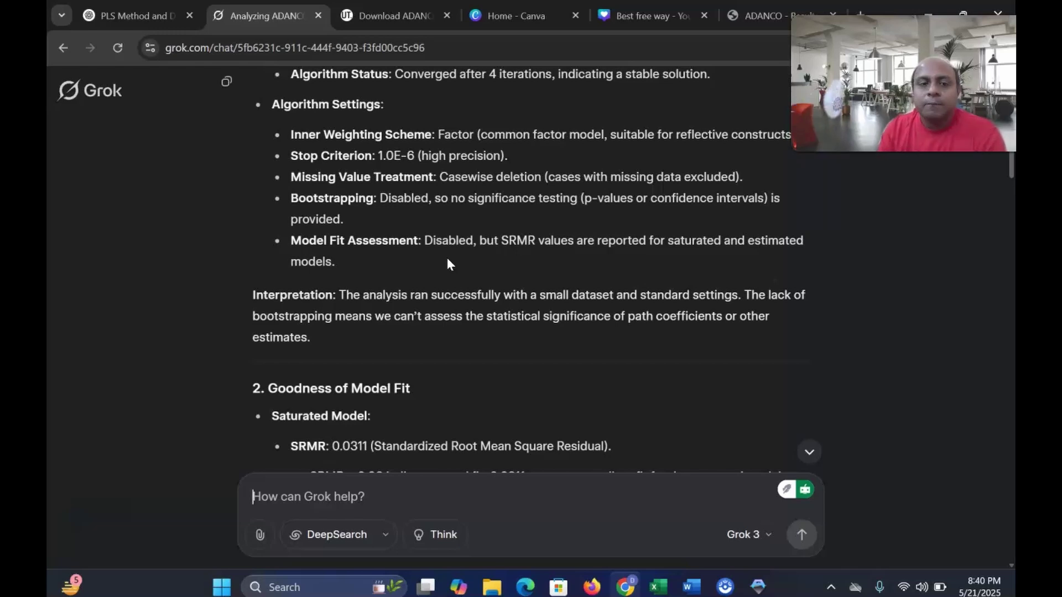
scroll(379, 237, "down", 3)
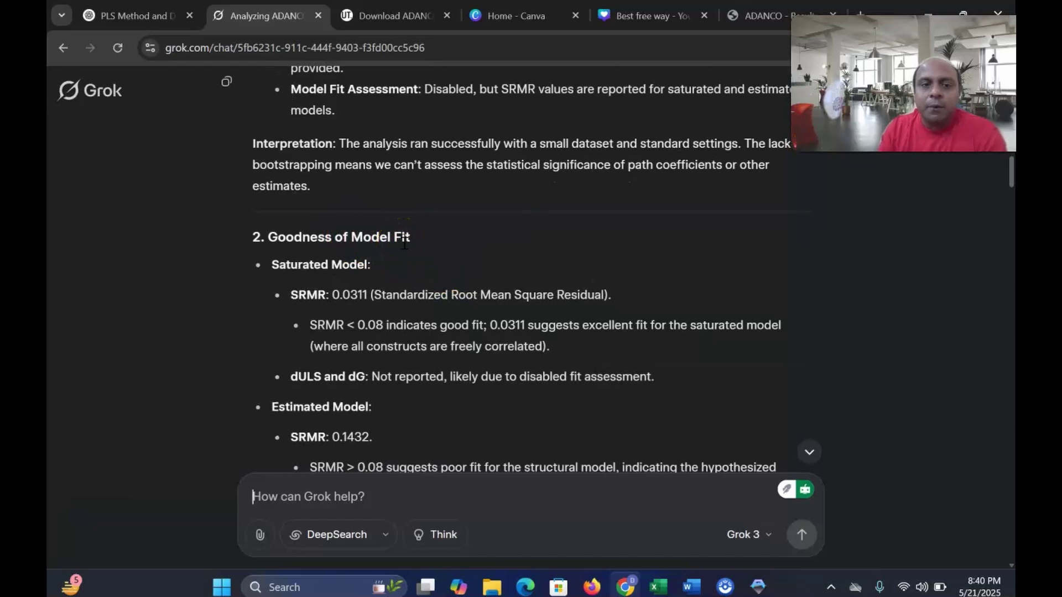
scroll(575, 300, "down", 3)
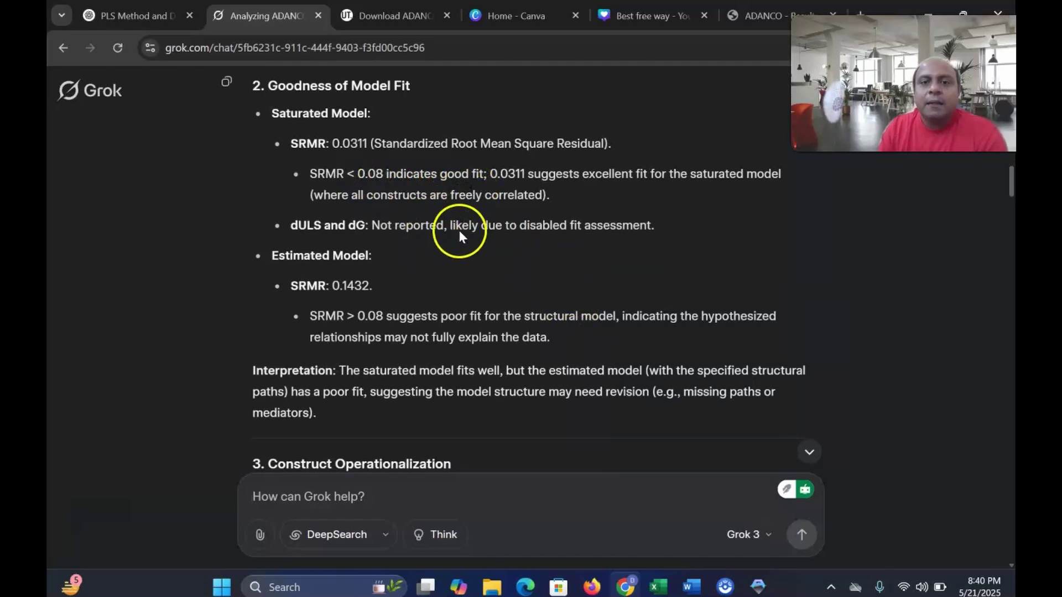
scroll(390, 244, "down", 2)
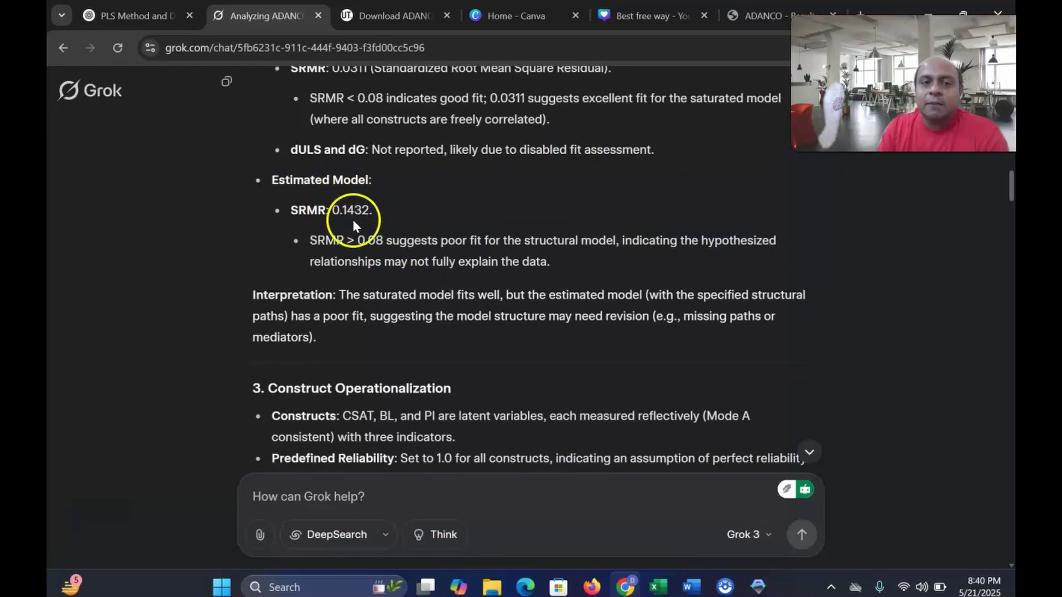
scroll(354, 221, "down", 2)
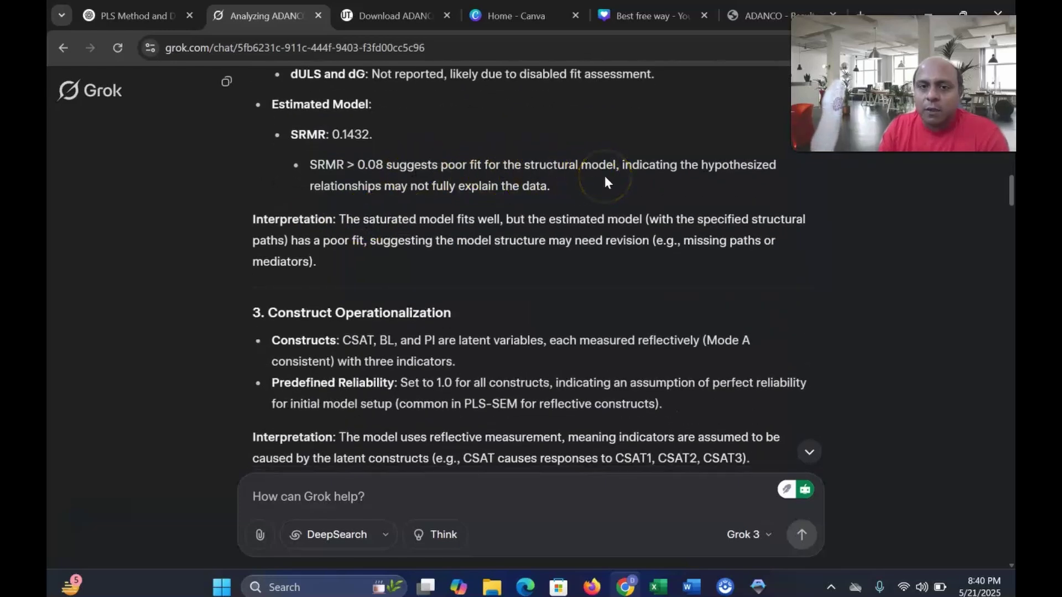
scroll(603, 181, "down", 2)
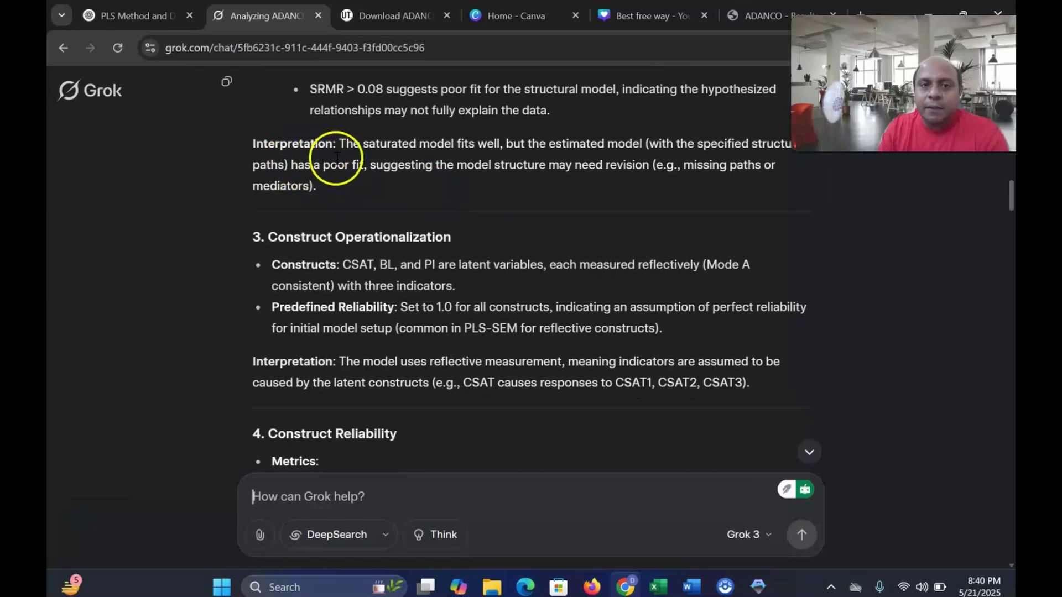
scroll(337, 159, "down", 2)
scroll(343, 244, "down", 1)
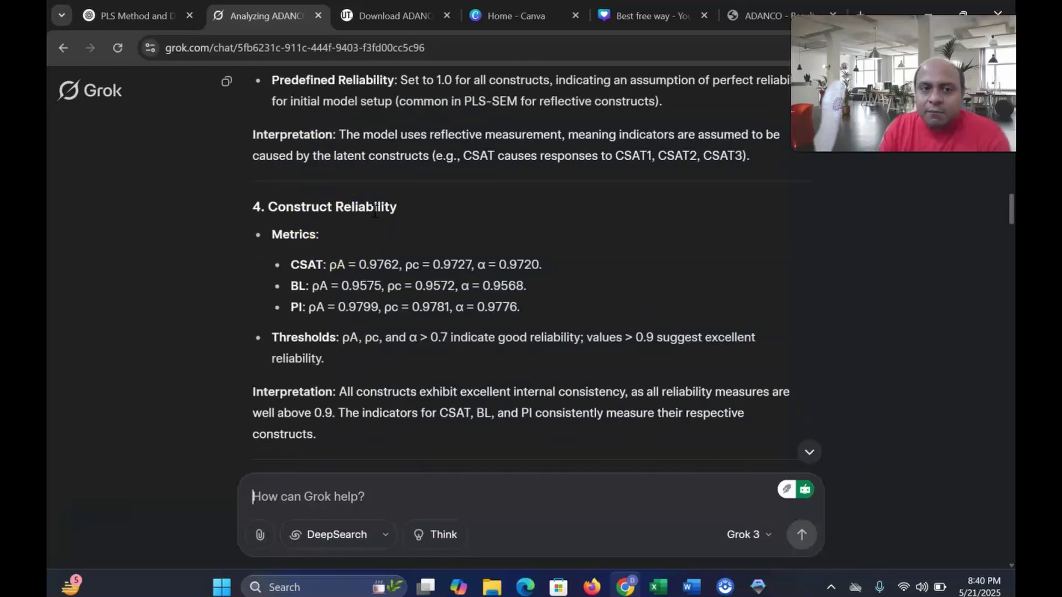
scroll(378, 252, "down", 2)
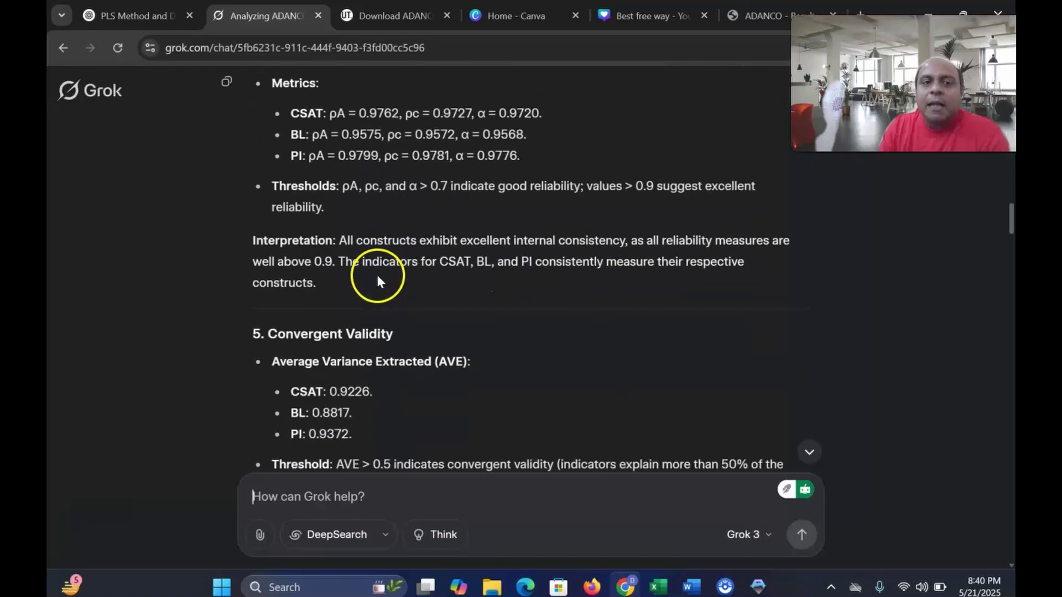
scroll(393, 272, "down", 2)
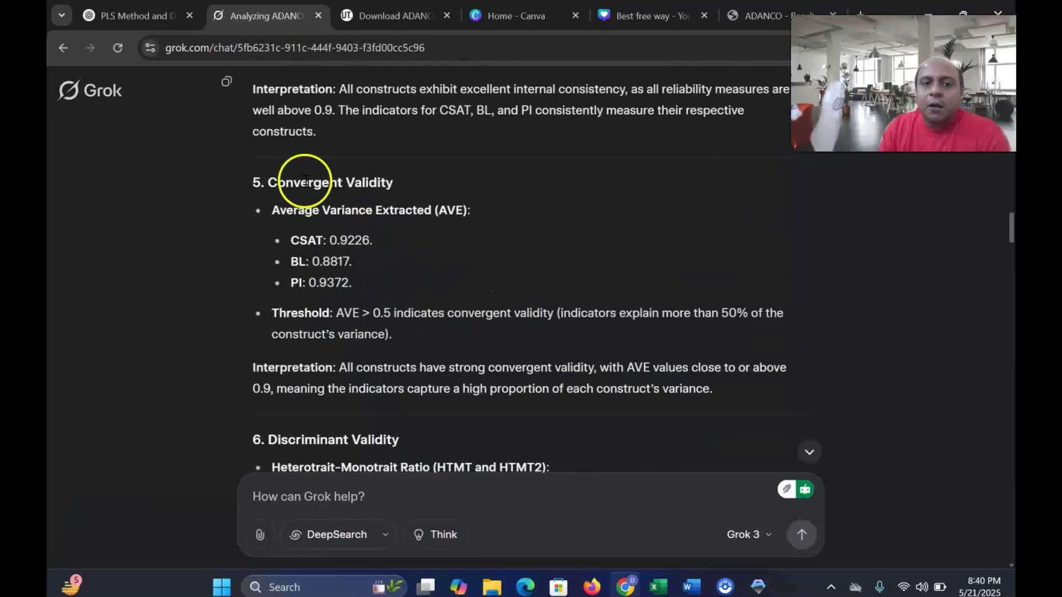
Scroll from Discriminant Validity to Indicator Multicollinearity, where VIFs span 5.6181–22.7065 with CSAT1 and PI1 flagged
scroll(376, 205, "down", 4)
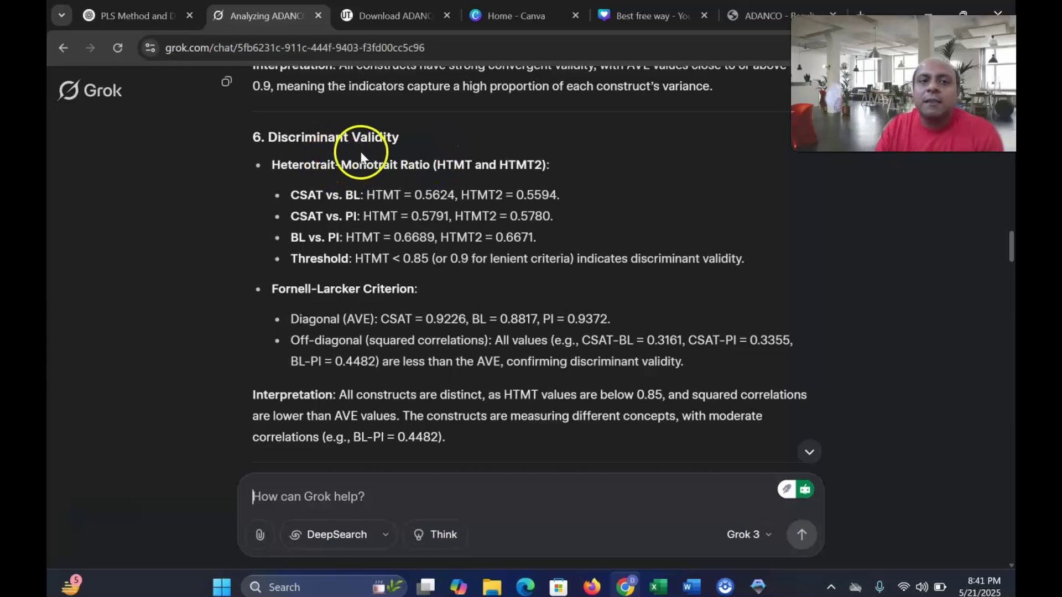
scroll(392, 172, "down", 9)
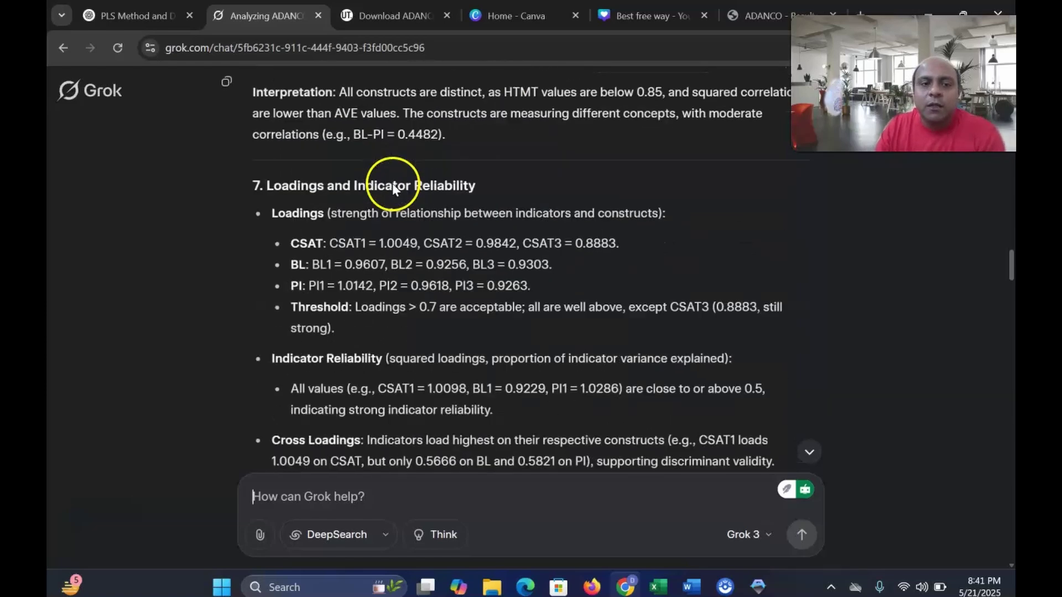
scroll(395, 185, "down", 5)
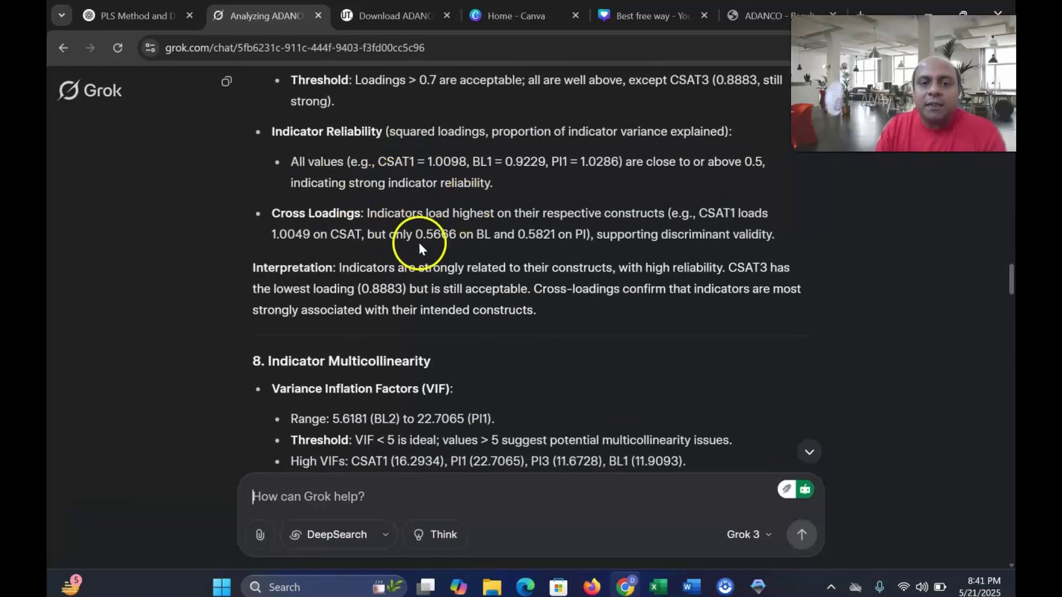
scroll(419, 244, "down", 2)
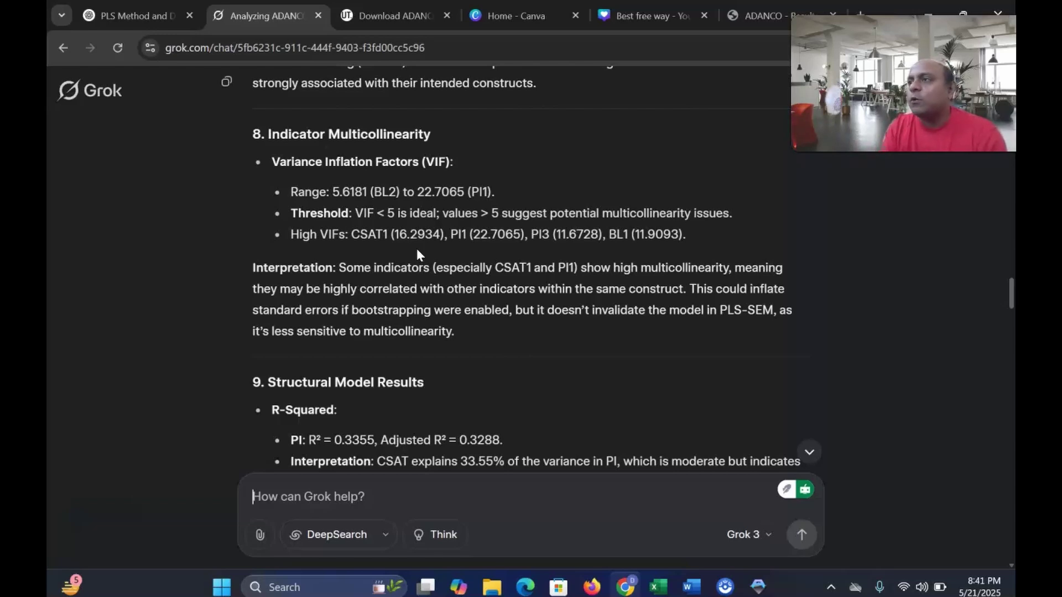
Scroll from Structural Model Results to the Recommendations: add BL → PI, enable bootstrapping, investigate high VIFs
scroll(422, 251, "down", 3)
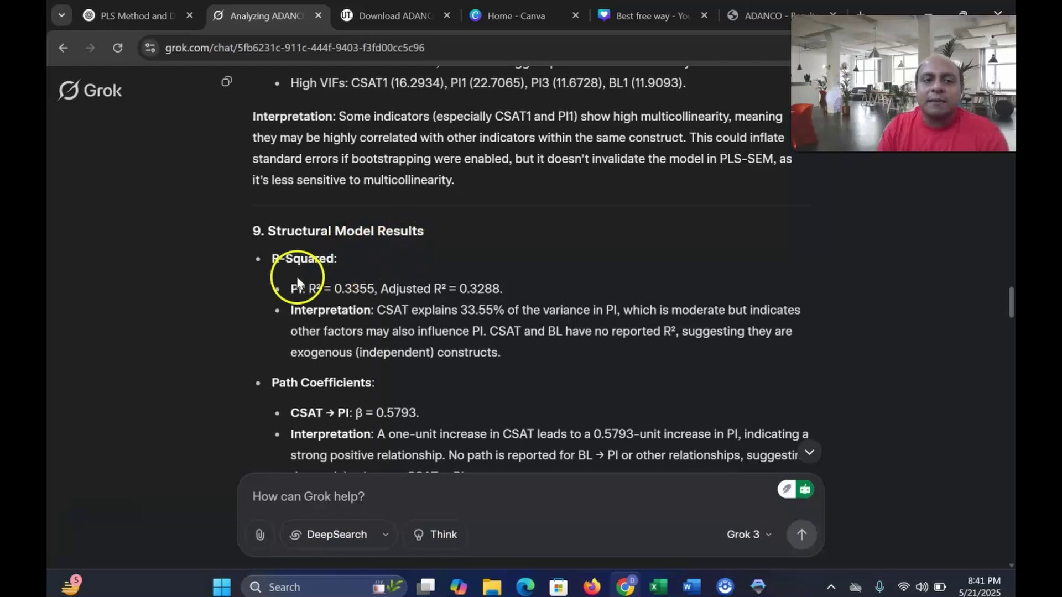
scroll(328, 271, "down", 2)
scroll(328, 275, "down", 1)
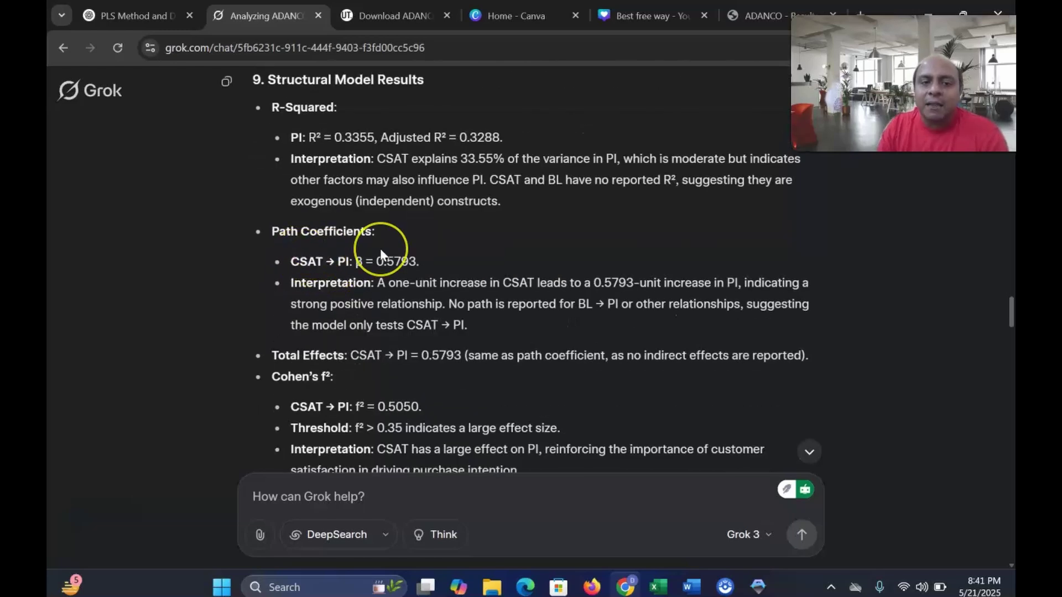
scroll(380, 252, "down", 2)
scroll(356, 264, "down", 1)
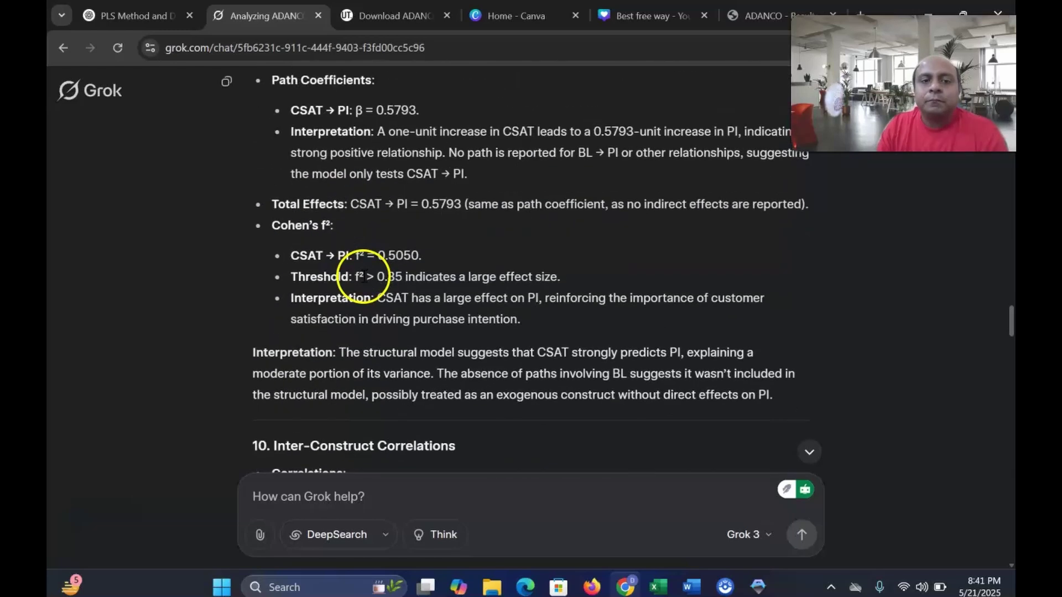
scroll(350, 260, "down", 3)
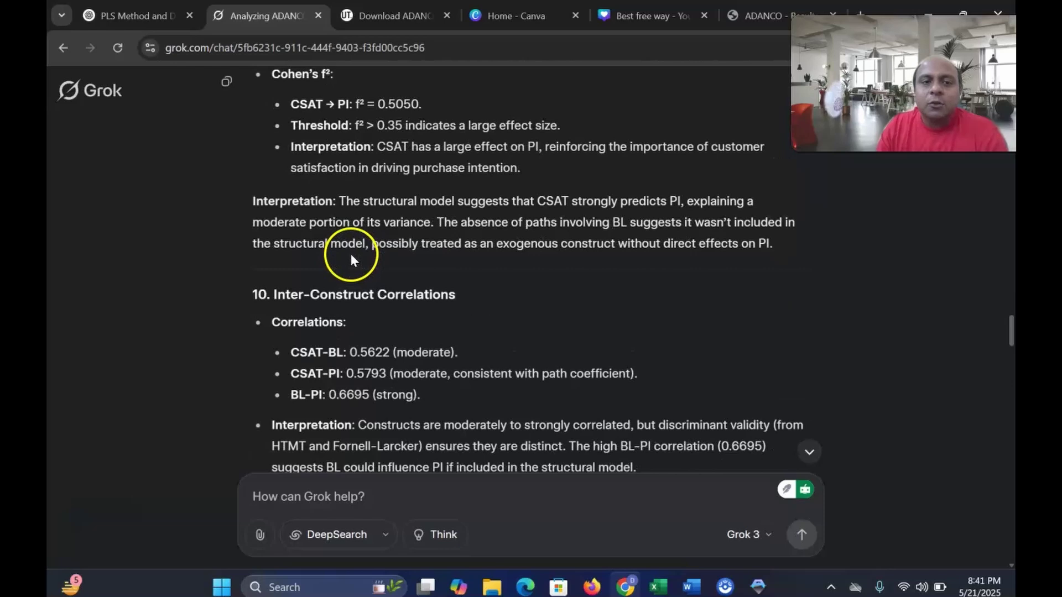
scroll(351, 254, "up", 1)
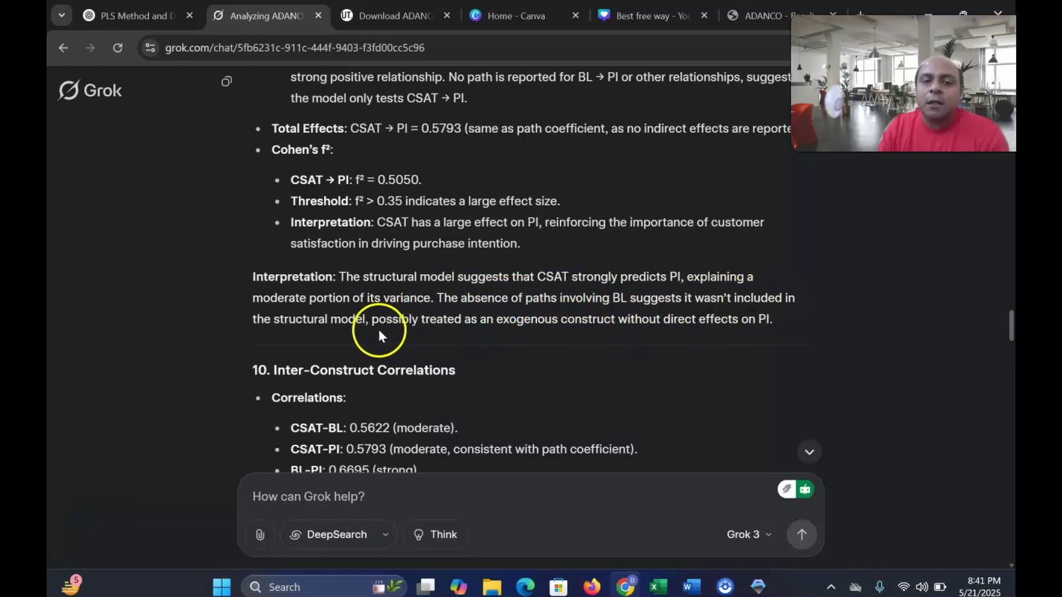
scroll(367, 327, "down", 4)
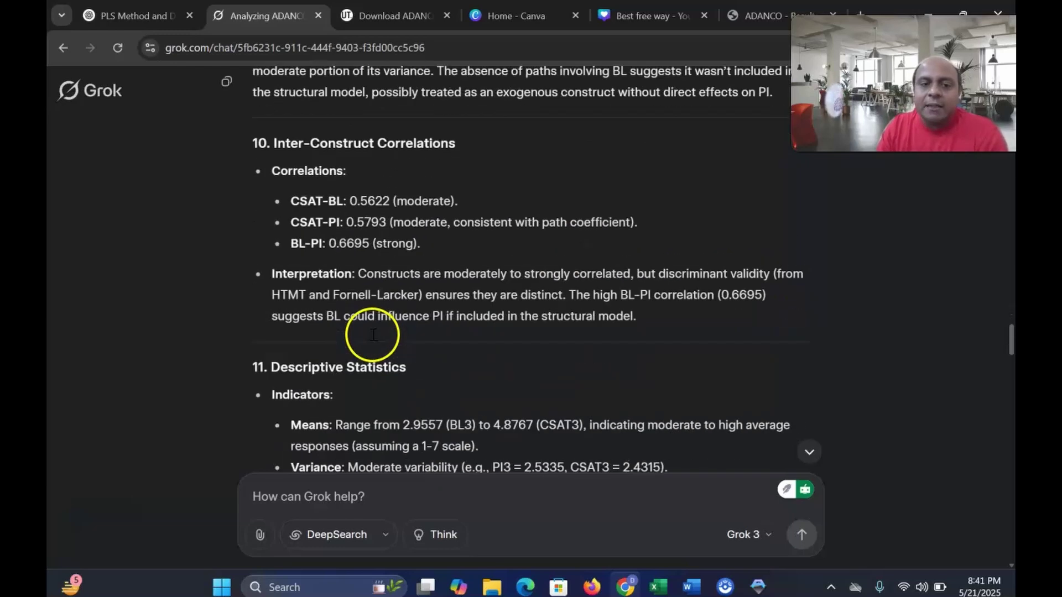
scroll(372, 338, "down", 3)
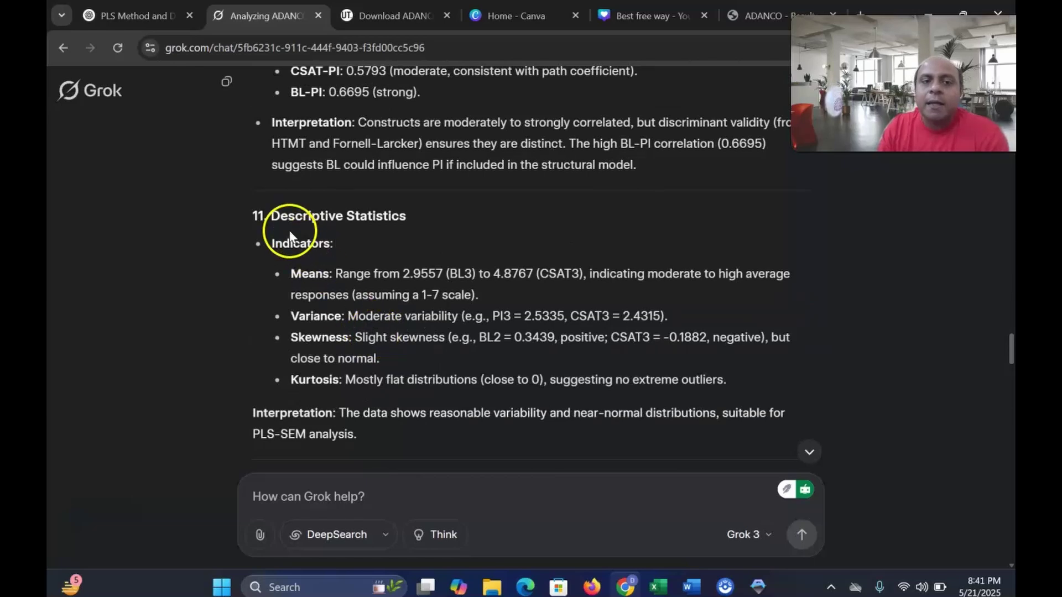
scroll(387, 238, "down", 6)
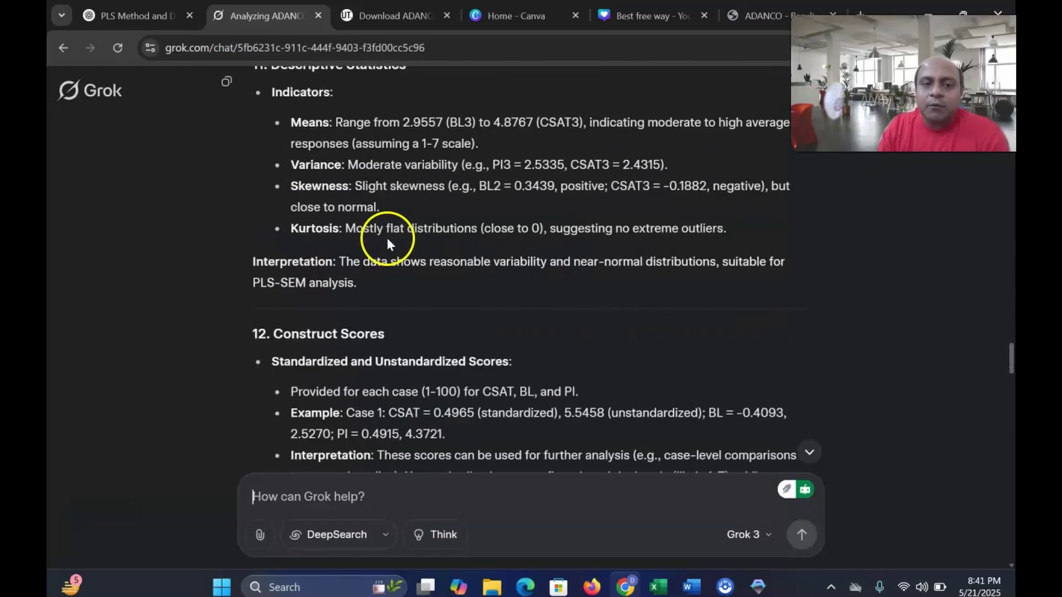
scroll(390, 253, "down", 3)
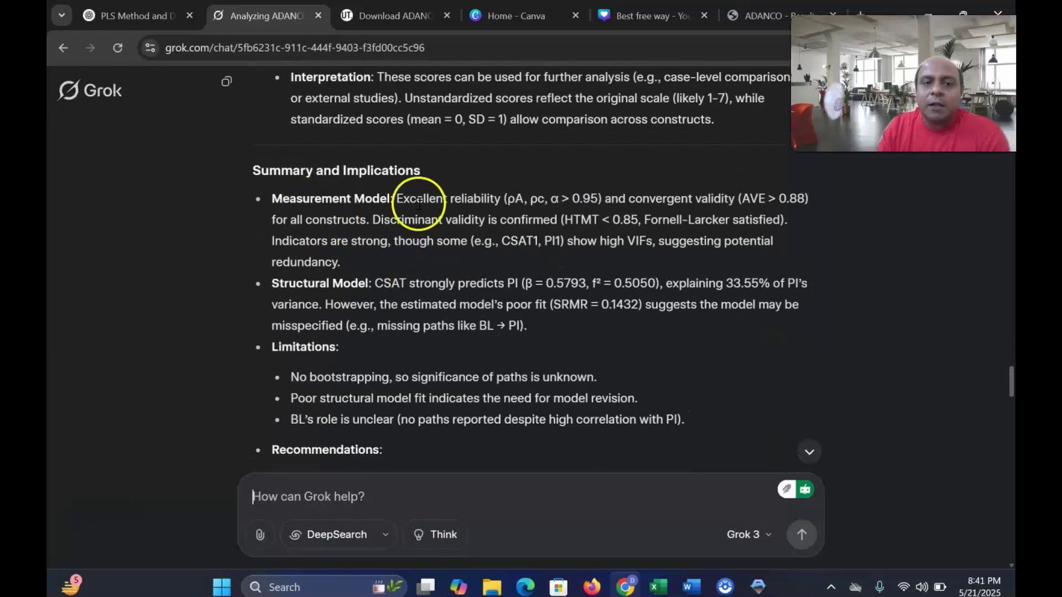
scroll(419, 205, "down", 2)
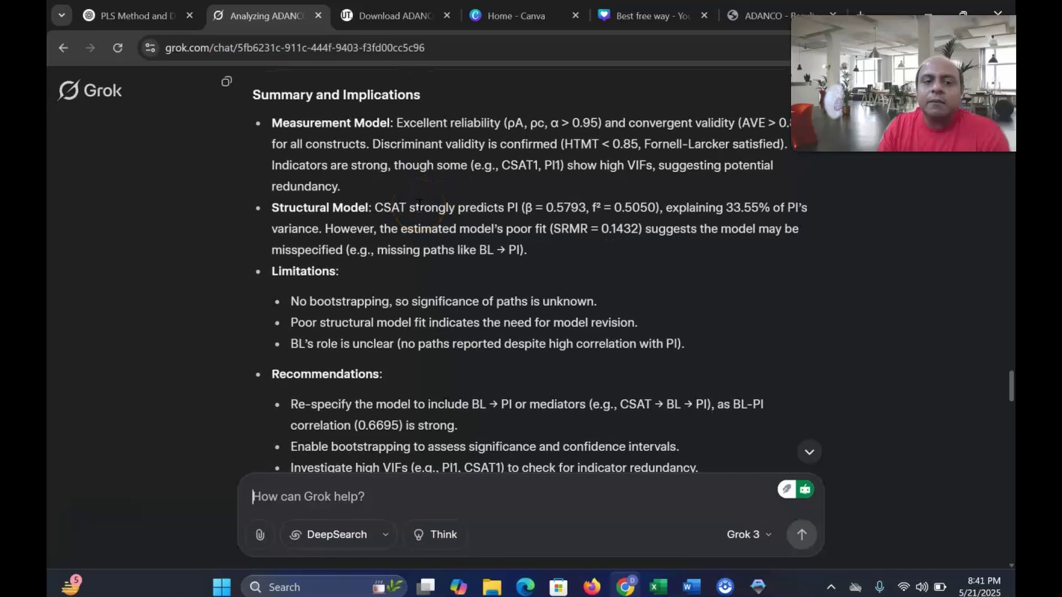
scroll(418, 211, "down", 2)
scroll(417, 213, "down", 1)
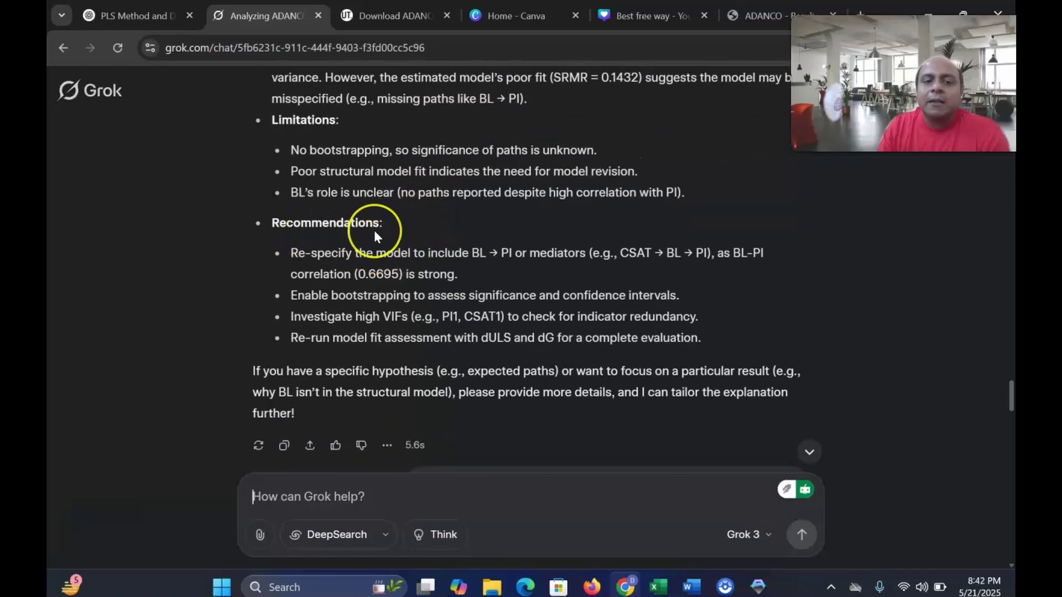